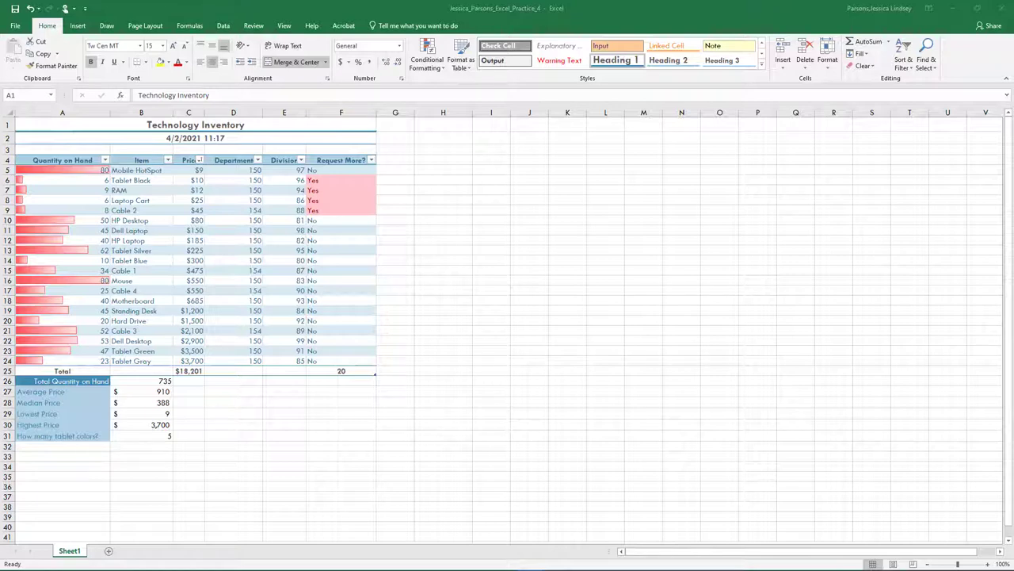
Rename the first sheet to Inventory
{"action": "left_click", "coordinate": [68, 552]}
{"action": "right_click", "coordinate": [69, 551]}
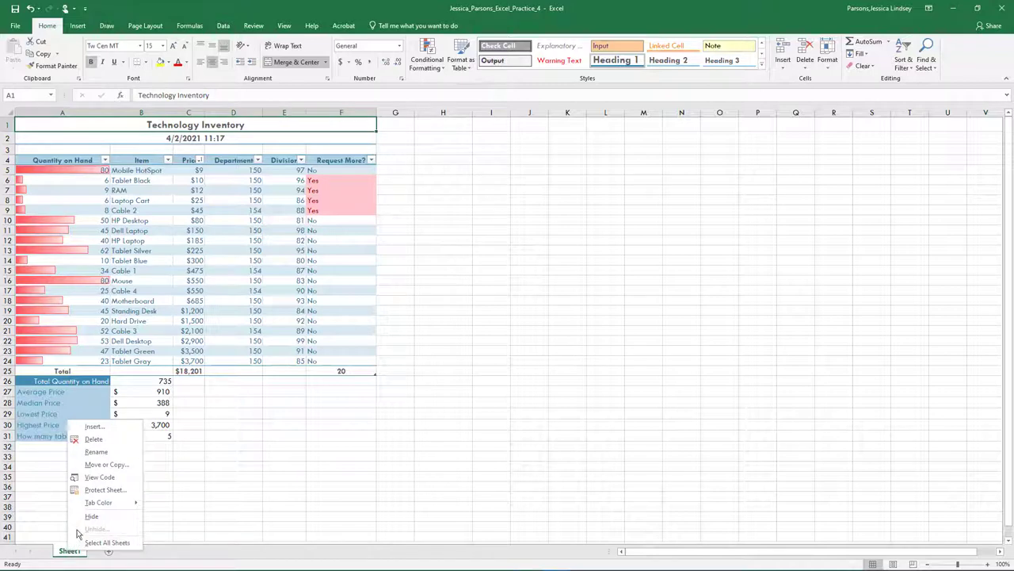
{"action": "left_click", "coordinate": [111, 451]}
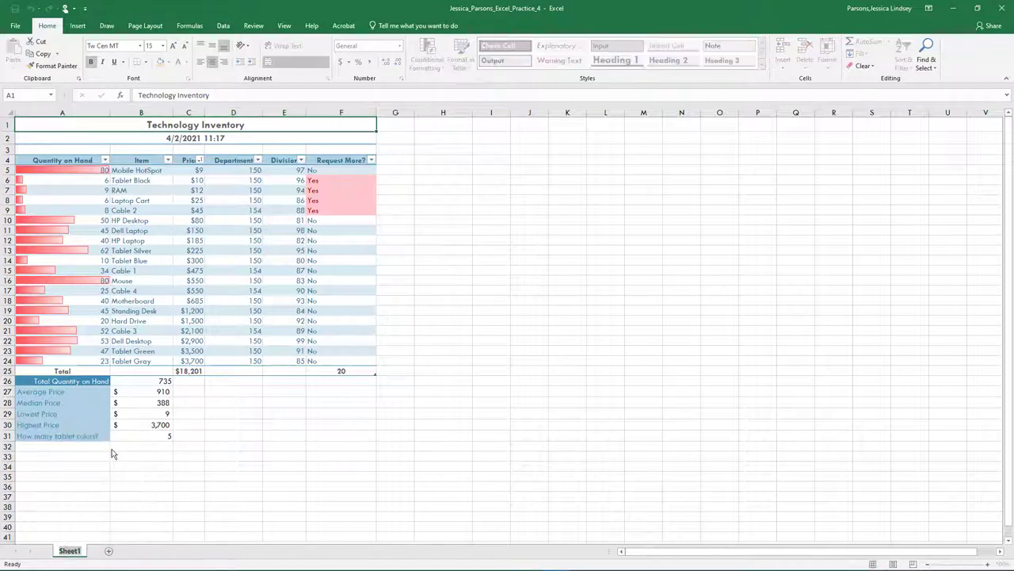
{"action": "type", "text": "Inventory"}
{"action": "key", "text": "Return"}
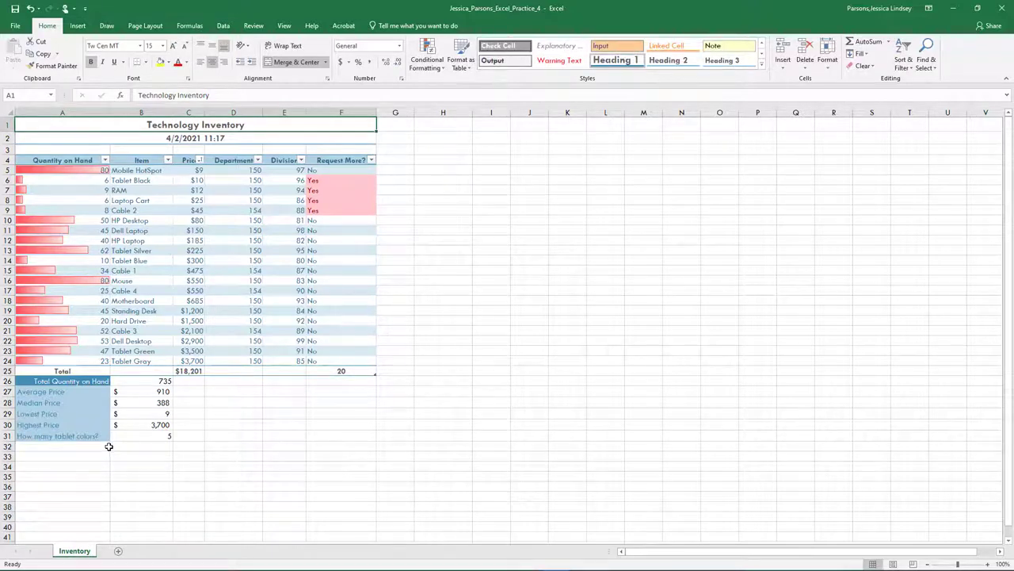
Colour the Inventory tab orange and add a new blank worksheet
{"action": "right_click", "coordinate": [73, 553]}
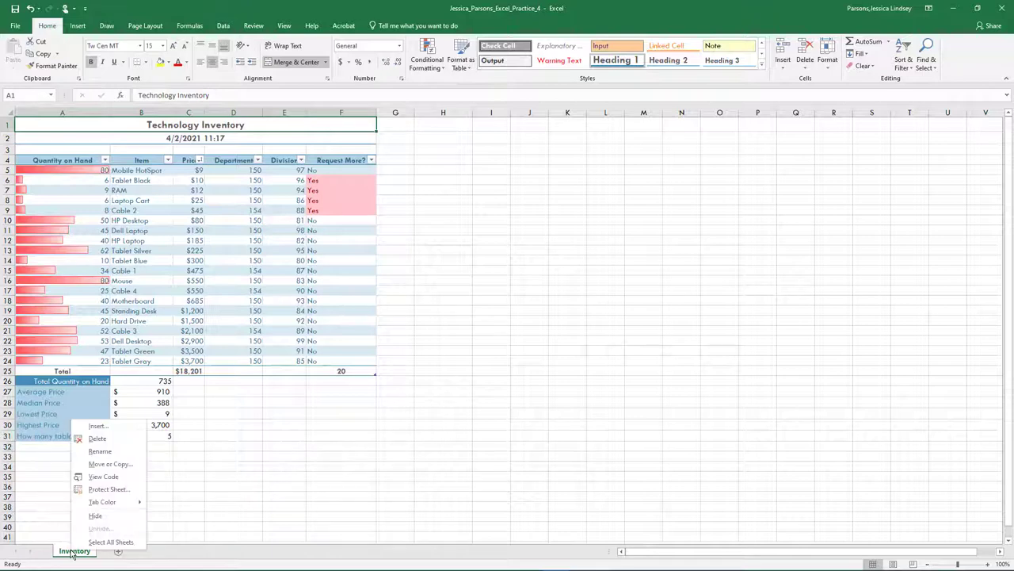
{"action": "mouse_move", "coordinate": [103, 501]}
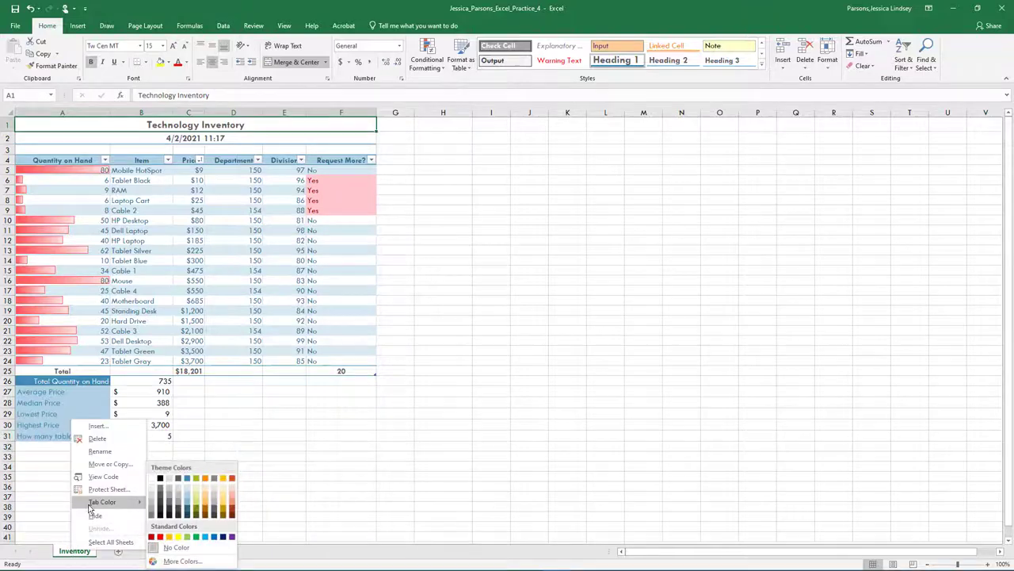
{"action": "left_click", "coordinate": [231, 478]}
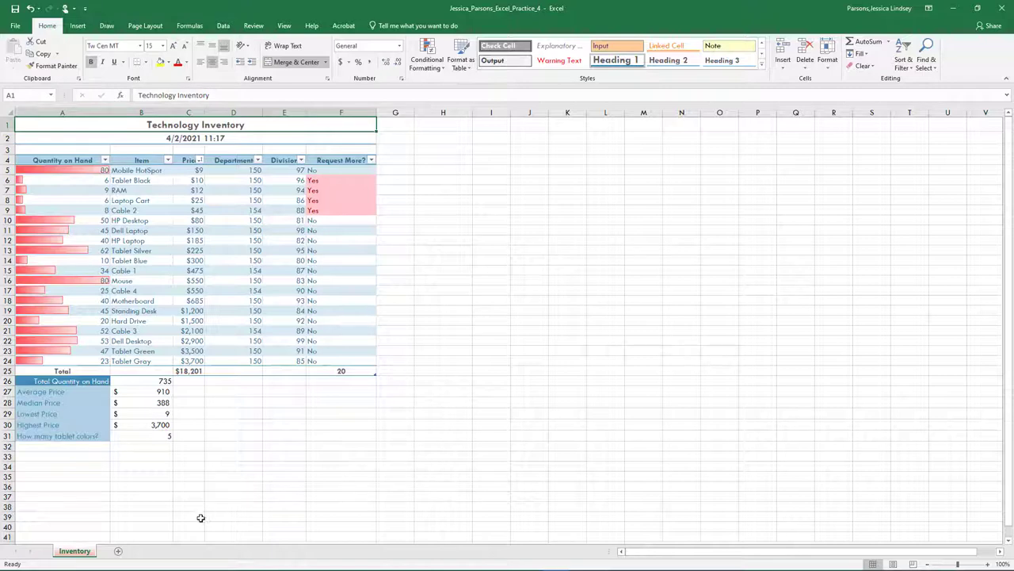
{"action": "left_click", "coordinate": [119, 551]}
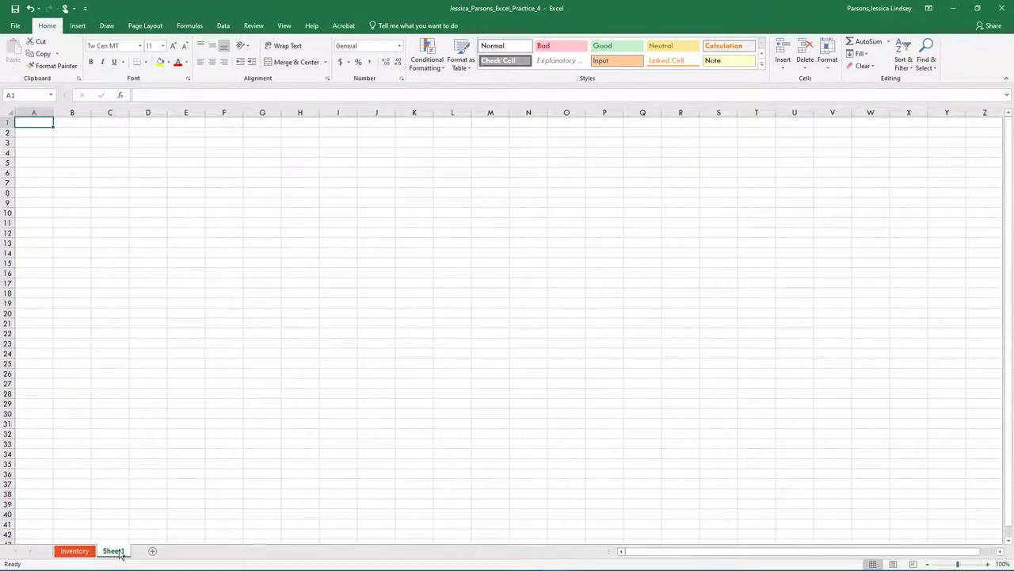
Rename the new sheet to Summary and colour its tab blue
{"action": "right_click", "coordinate": [119, 552]}
{"action": "left_click", "coordinate": [143, 451]}
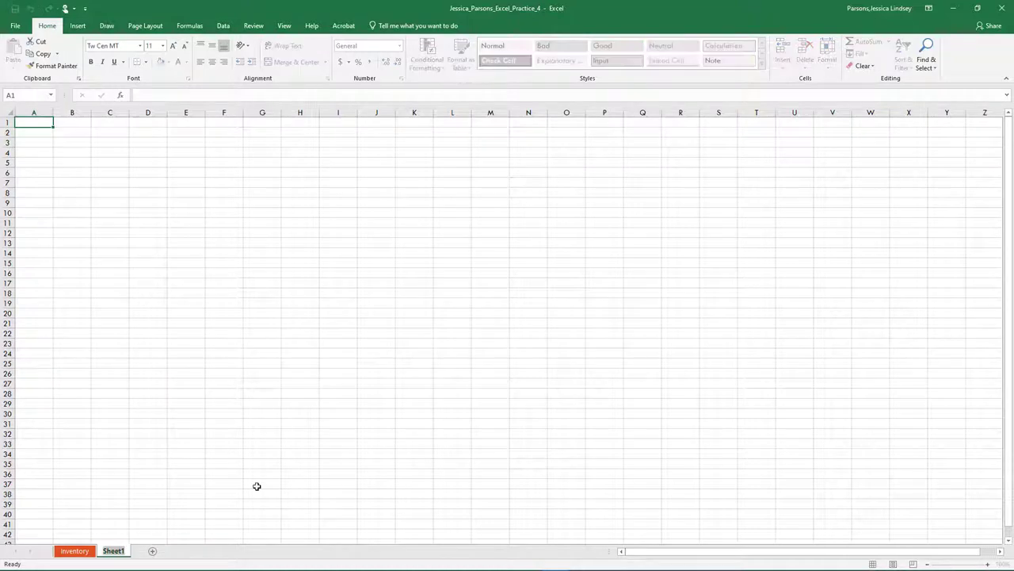
{"action": "type", "text": "Summary"}
{"action": "key", "text": "Return"}
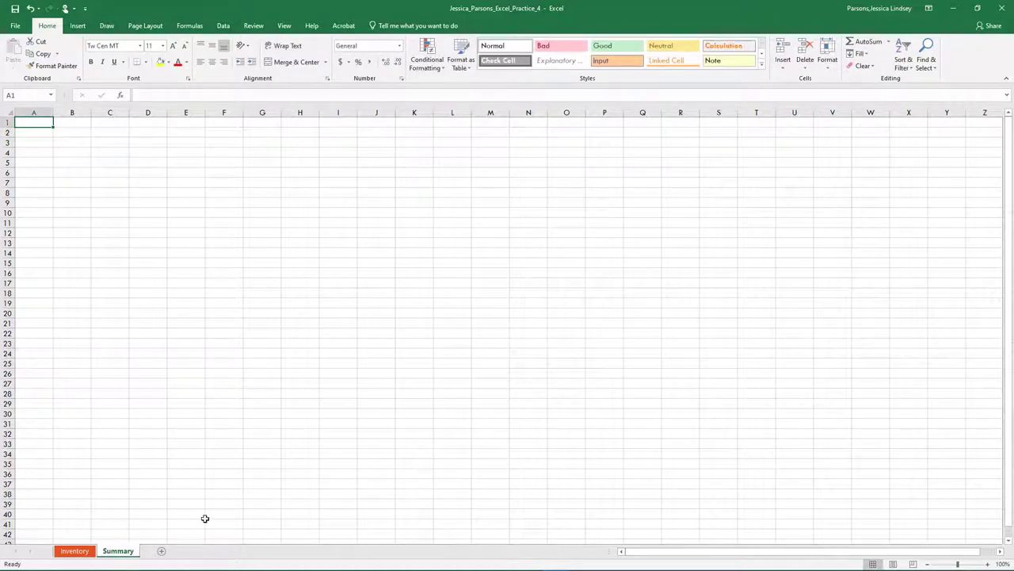
{"action": "right_click", "coordinate": [124, 552]}
{"action": "mouse_move", "coordinate": [153, 502]}
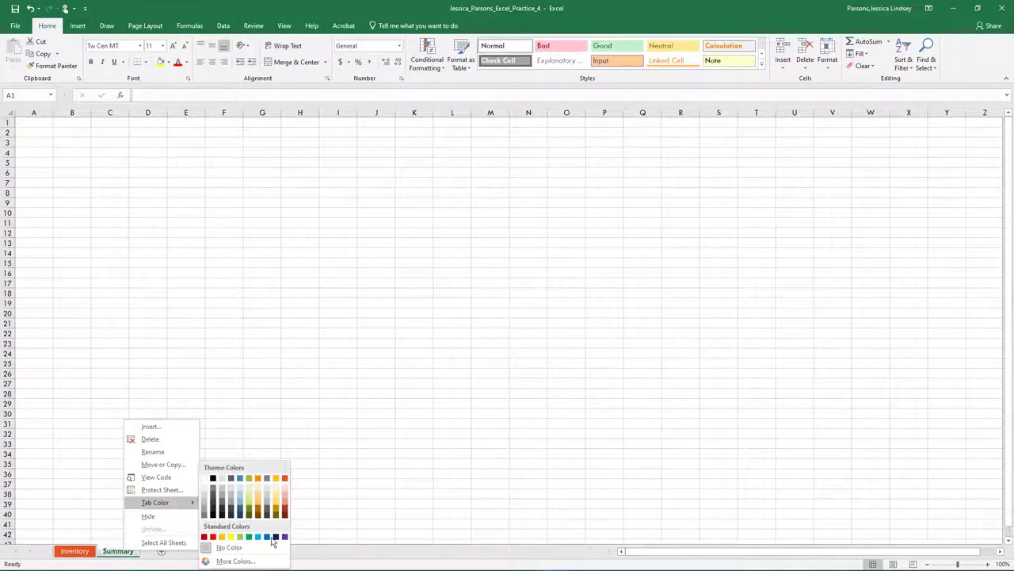
{"action": "left_click", "coordinate": [242, 484]}
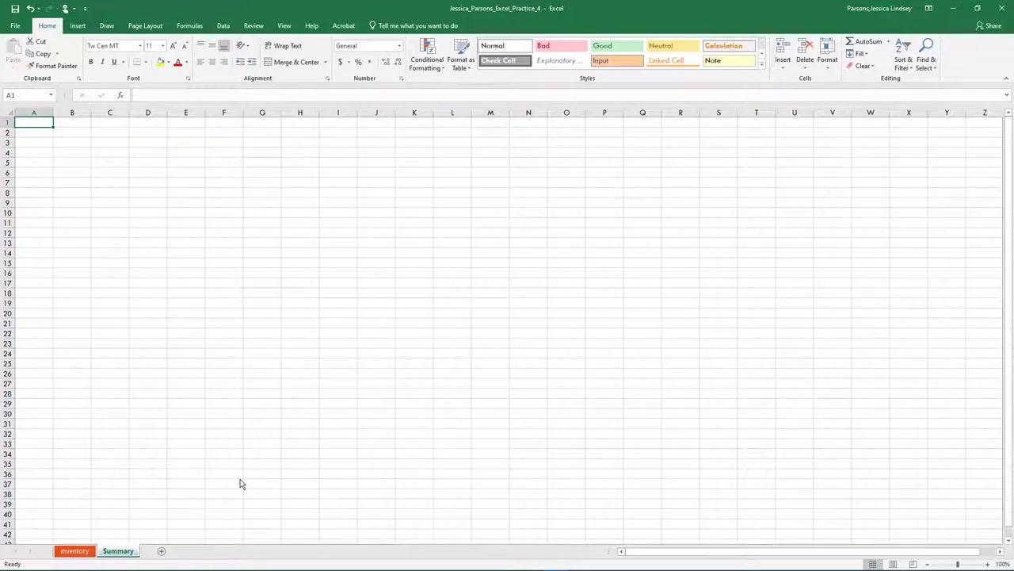
Add and then delete an extra Sheet2, and return to the Inventory sheet
{"action": "left_click", "coordinate": [162, 552]}
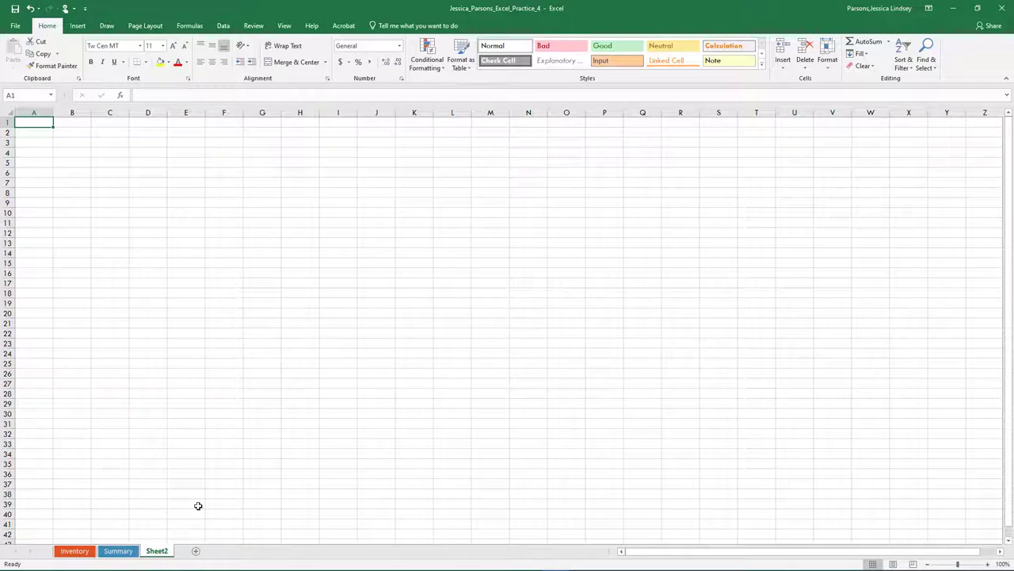
{"action": "right_click", "coordinate": [155, 552]}
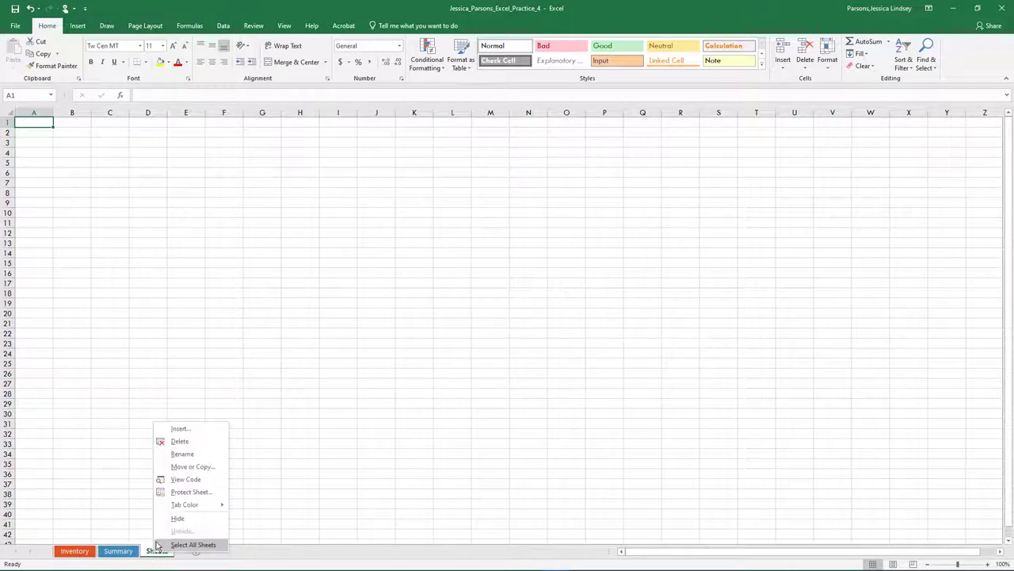
{"action": "left_click", "coordinate": [180, 441]}
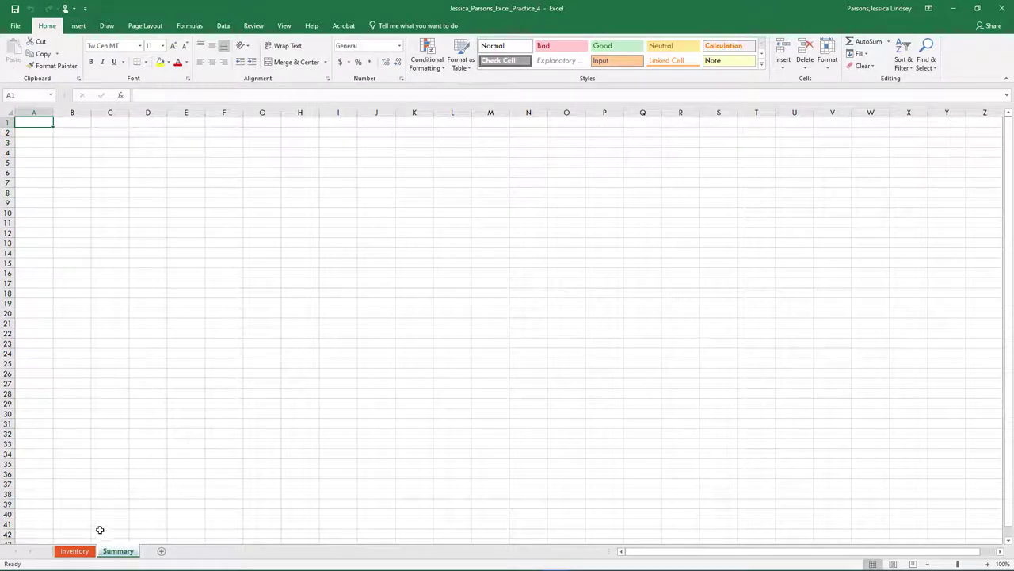
{"action": "left_click", "coordinate": [83, 552]}
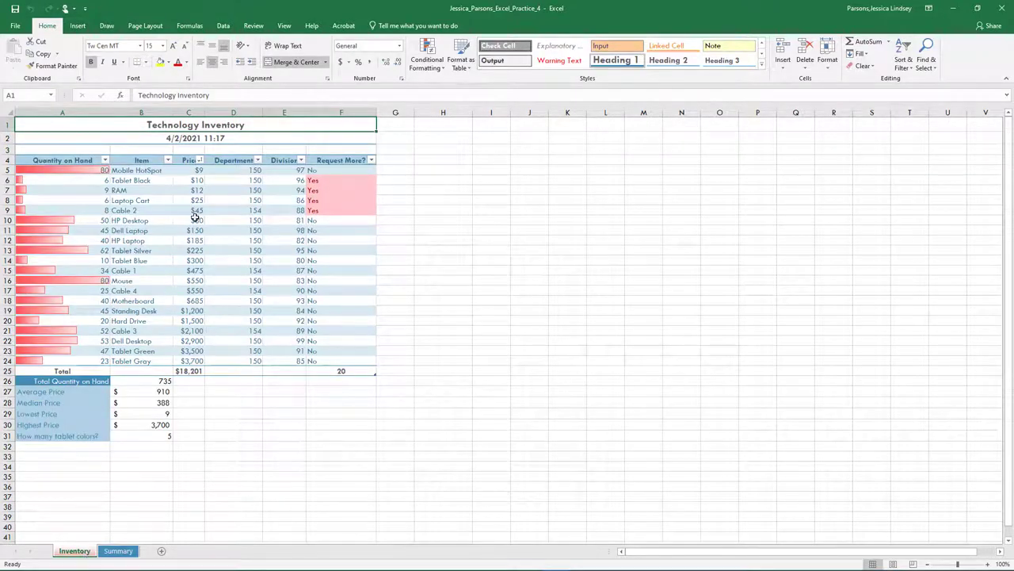
Format A2's date in long weekday format (Friday, April 2, 2021), then switch to Summary
{"action": "left_click", "coordinate": [217, 138]}
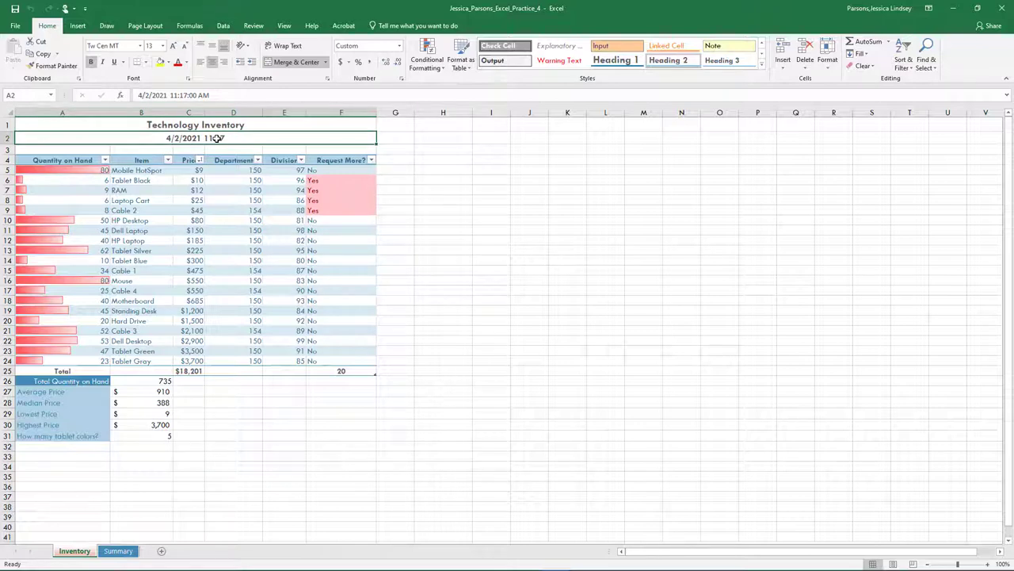
{"action": "left_click", "coordinate": [402, 83]}
{"action": "left_click", "coordinate": [341, 218]}
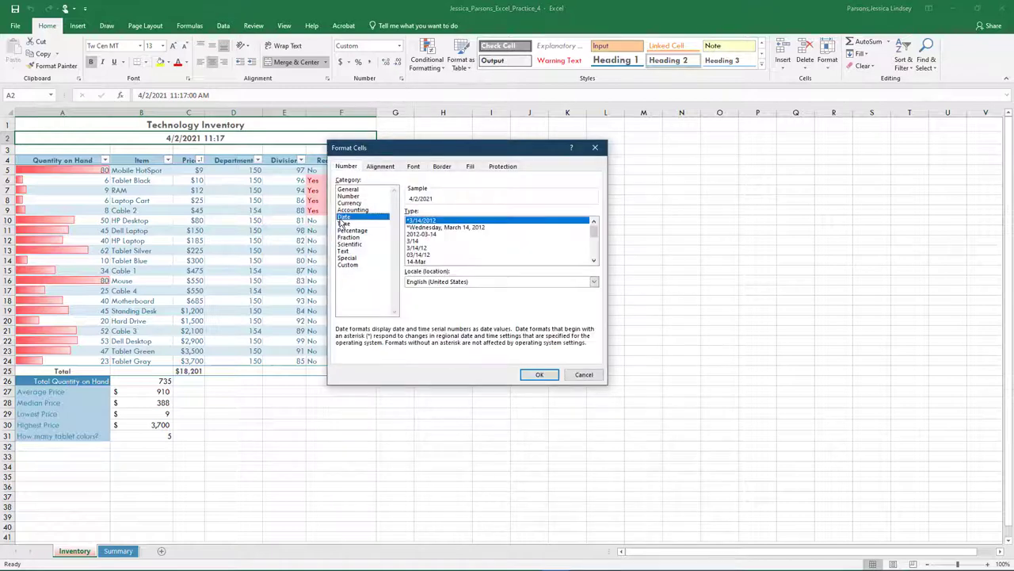
{"action": "left_click", "coordinate": [460, 228]}
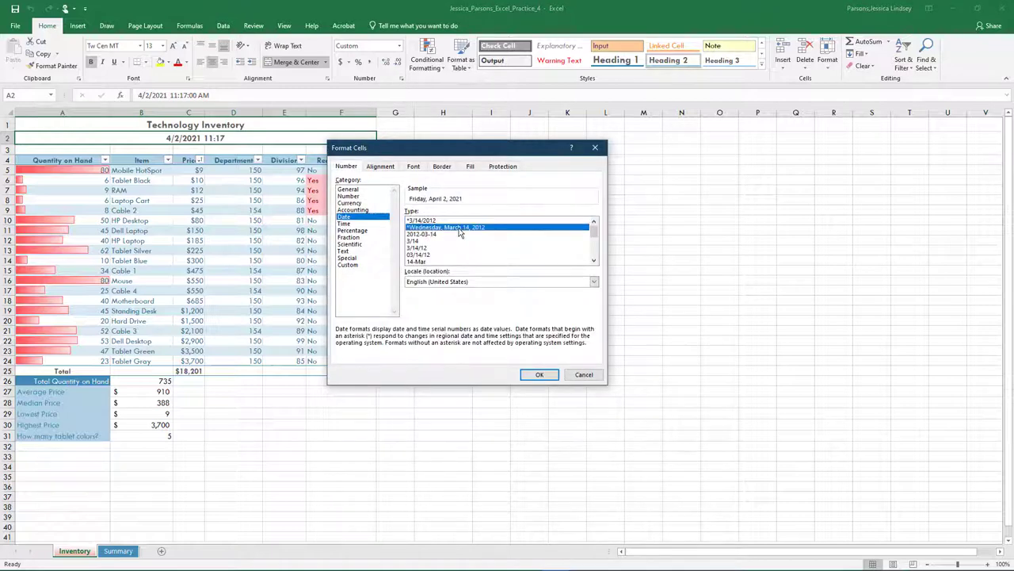
{"action": "left_click", "coordinate": [532, 377]}
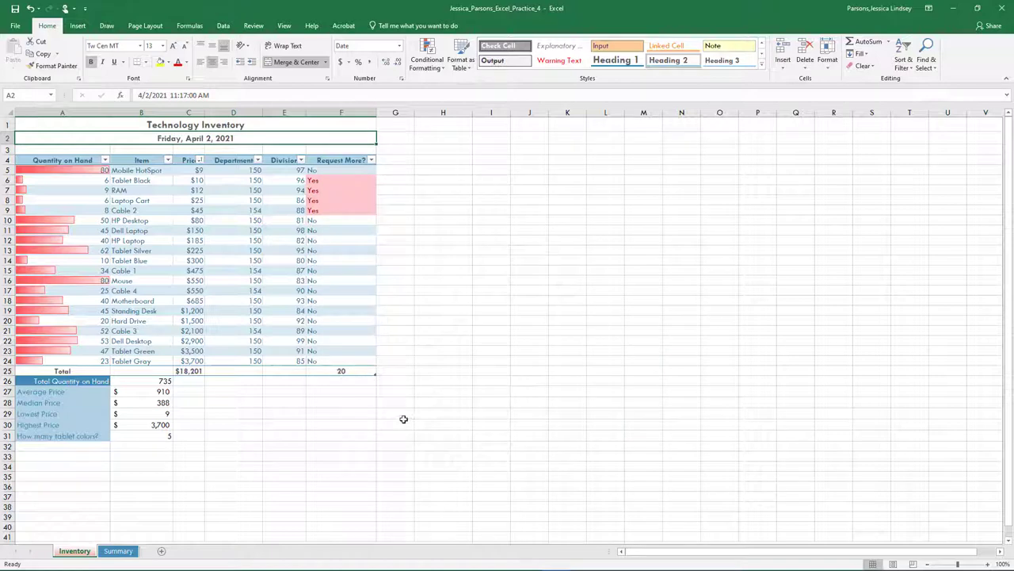
{"action": "left_click", "coordinate": [119, 550]}
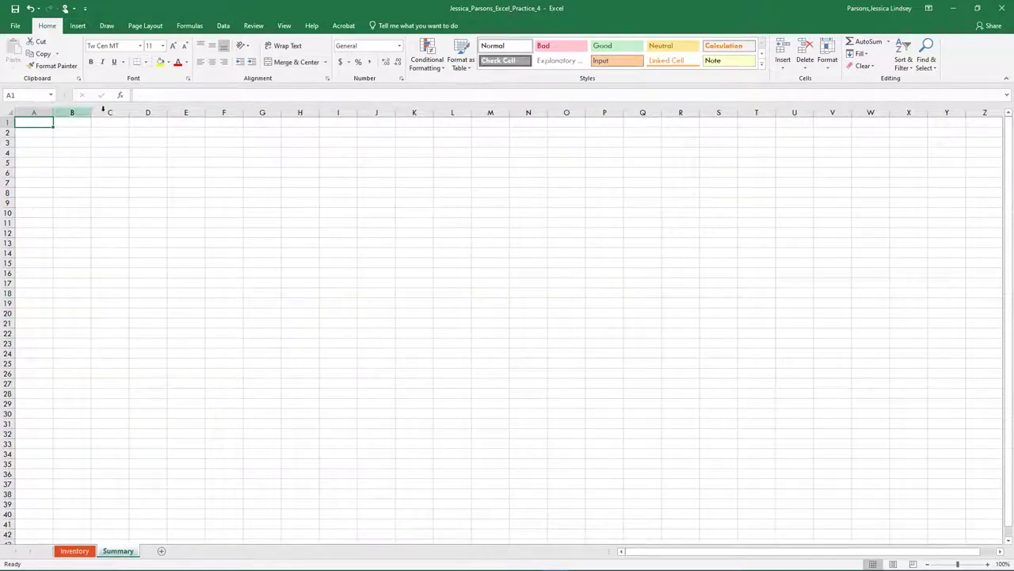
Enter the title Summary in A1 and clear everything from cell A2
{"action": "type", "text": "Summary"}
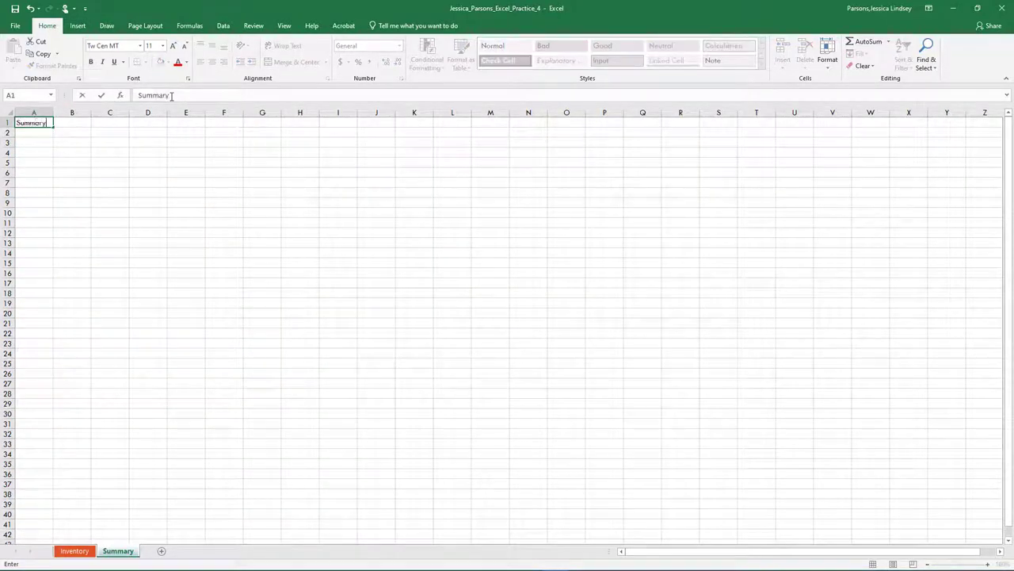
{"action": "key", "text": "Return"}
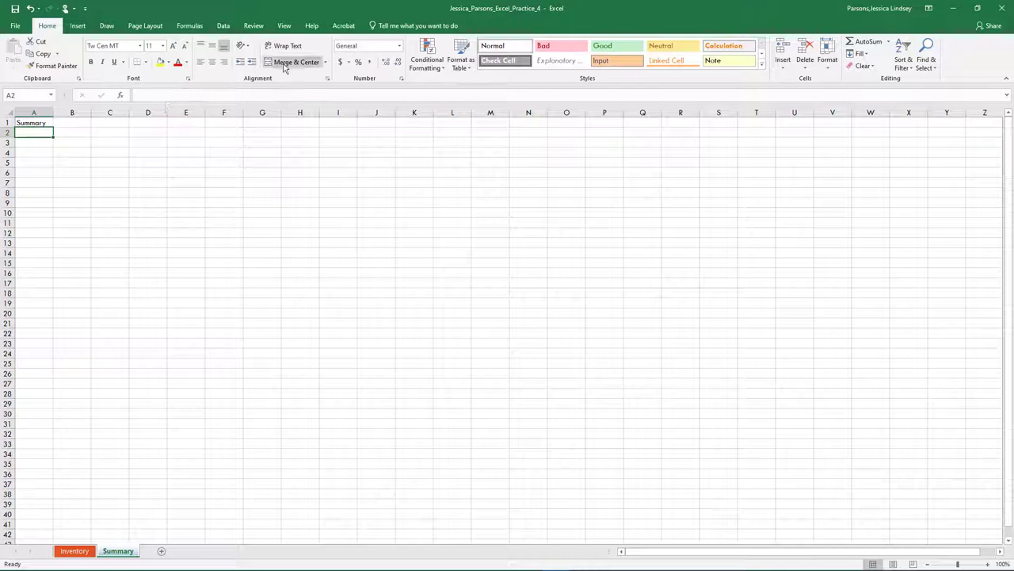
{"action": "left_click", "coordinate": [872, 69]}
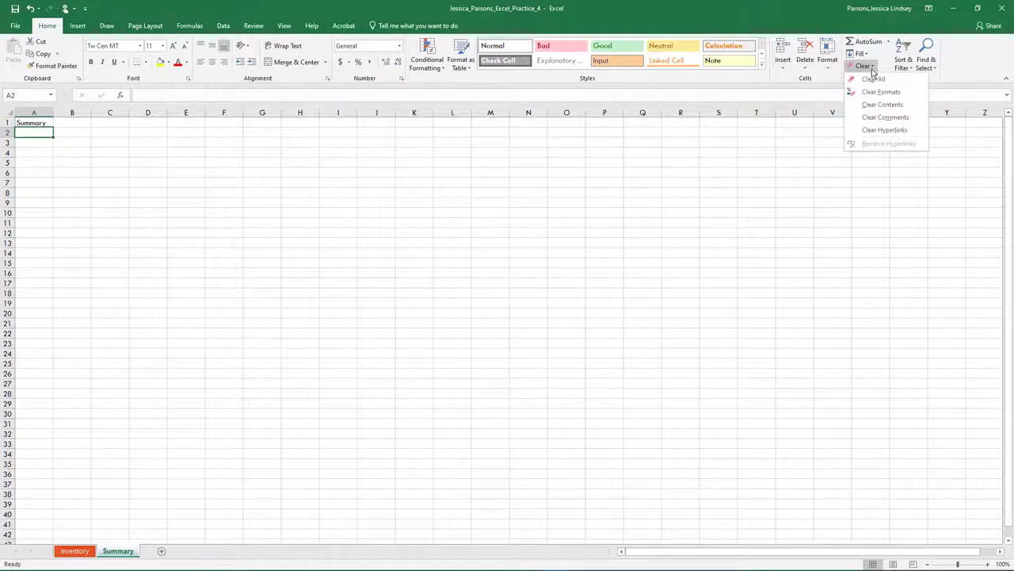
{"action": "left_click", "coordinate": [874, 80]}
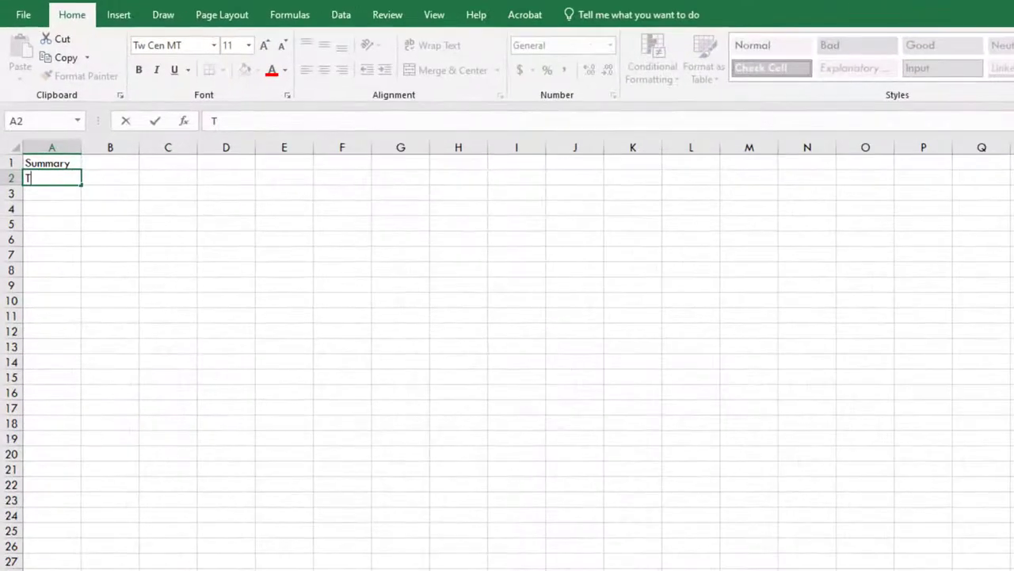
Type the labels Total Quantity, Average Price and Highest Price down A2:A4
{"action": "type", "text": "Total Q"}
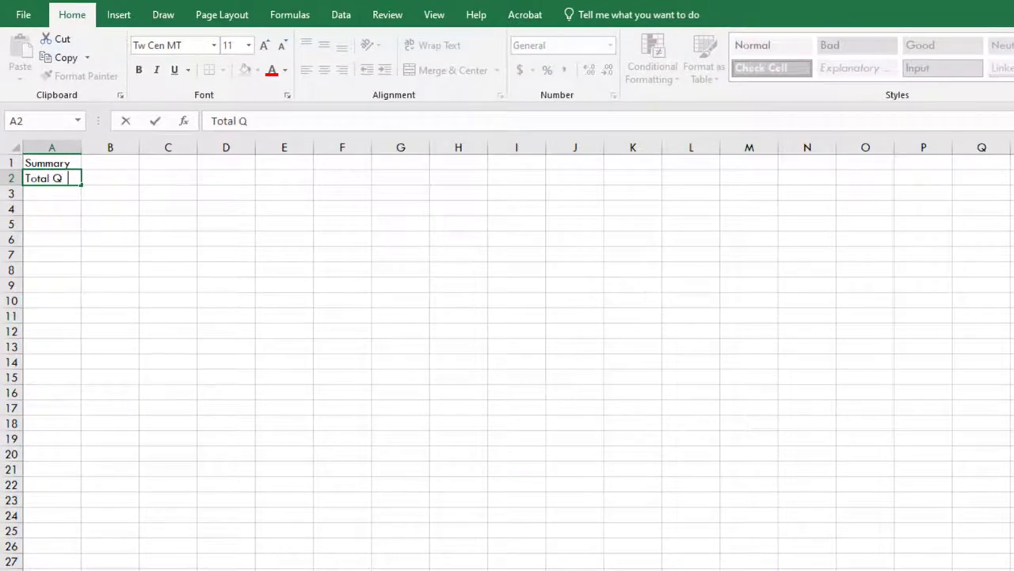
{"action": "type", "text": "uantity"}
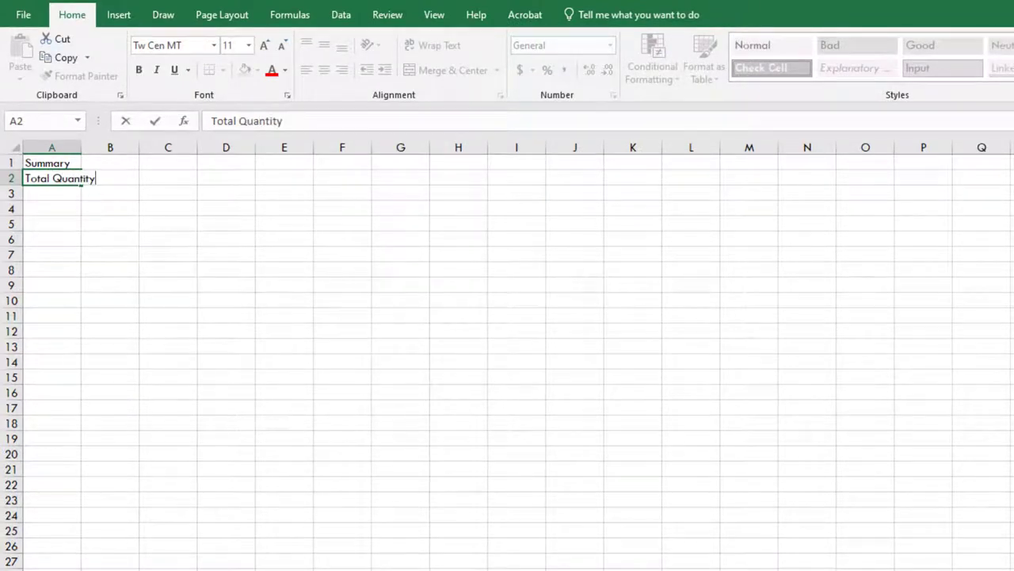
{"action": "key", "text": "Return"}
{"action": "type", "text": "Aver"}
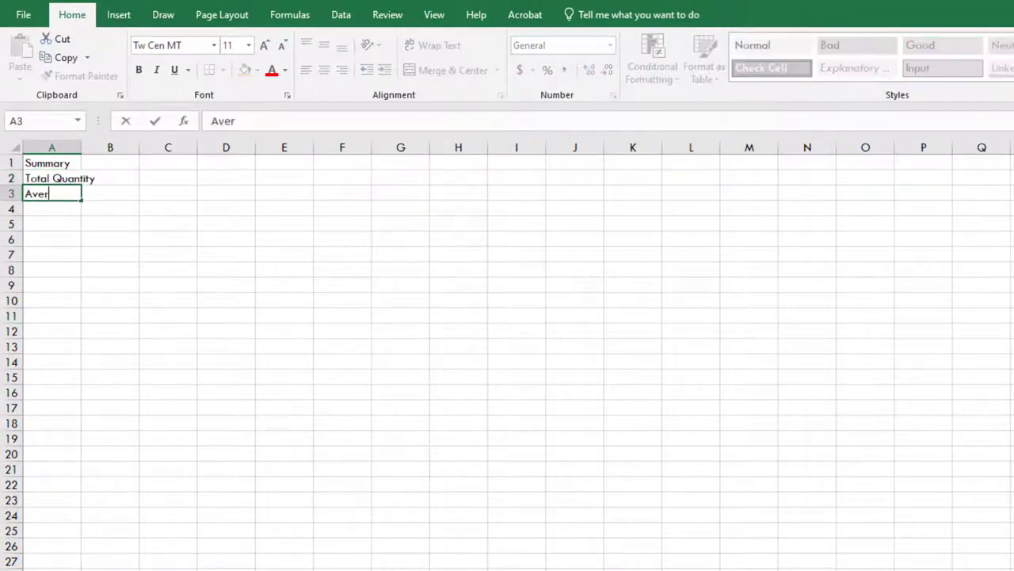
{"action": "type", "text": "age Price"}
{"action": "key", "text": "Return"}
{"action": "type", "text": "H"}
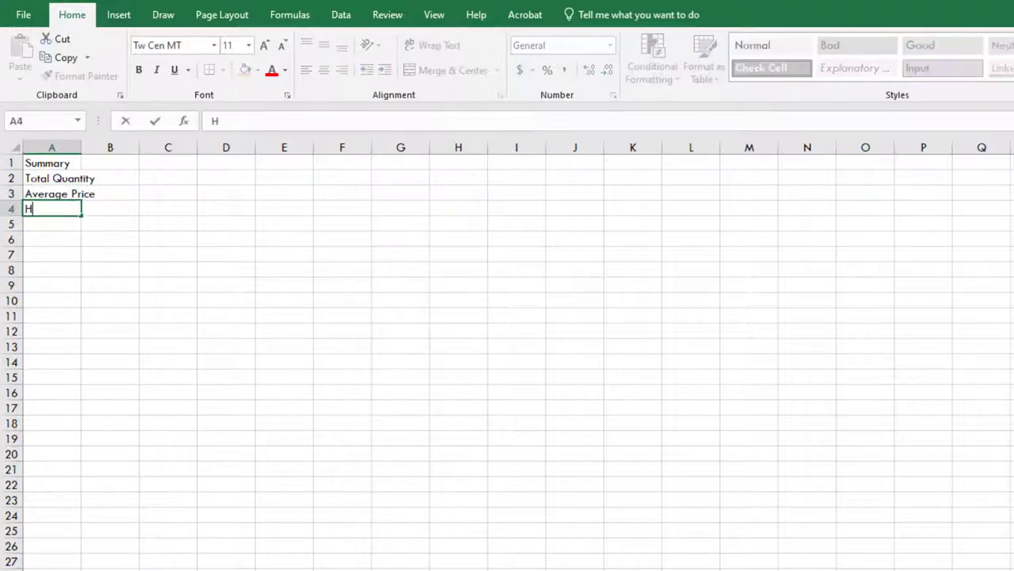
{"action": "type", "text": "ighest Price"}
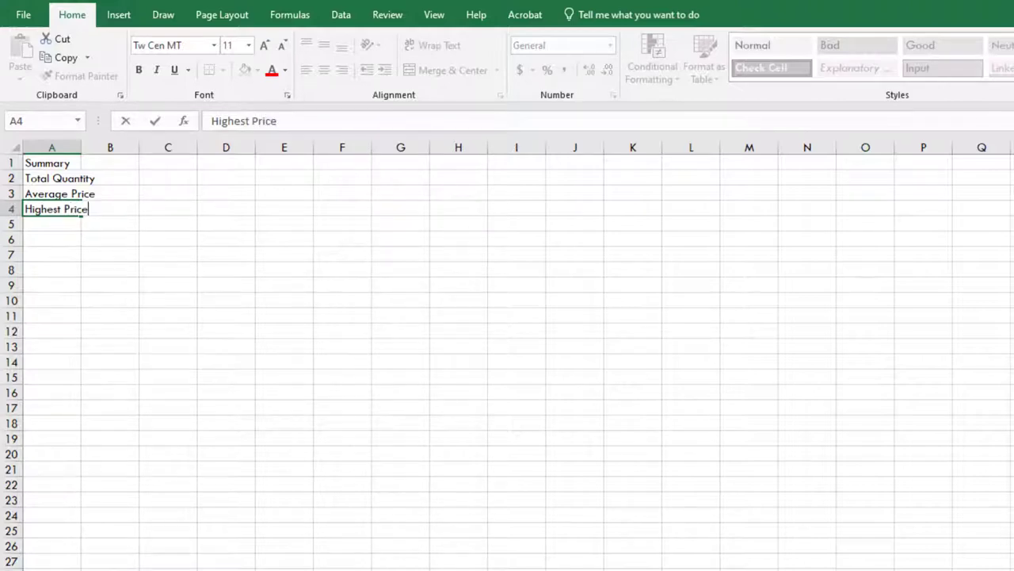
{"action": "key", "text": "Return"}
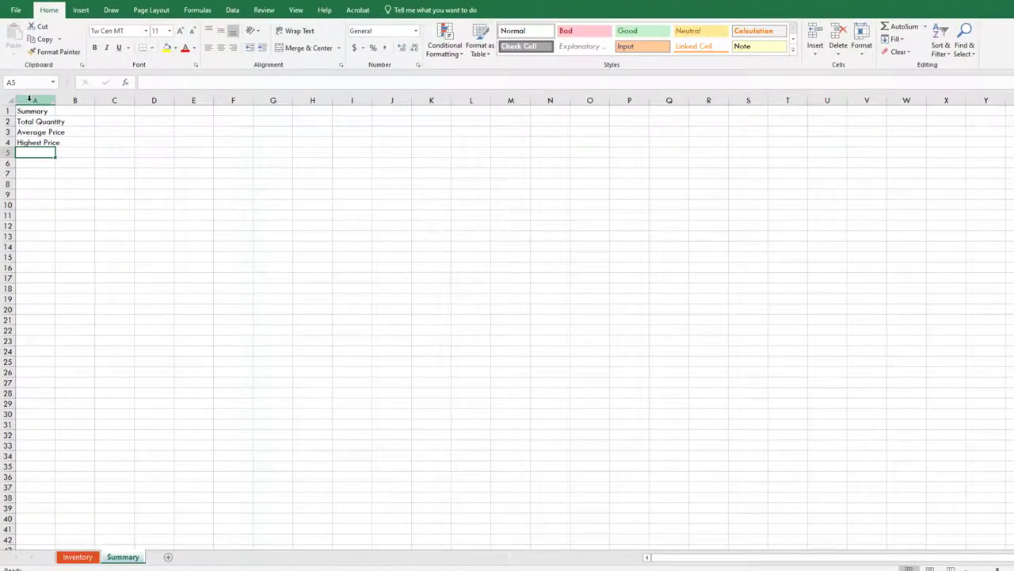
Autofit column A's width to its labels
{"action": "left_click", "coordinate": [35, 99]}
{"action": "left_click", "coordinate": [866, 58]}
{"action": "left_click", "coordinate": [883, 118]}
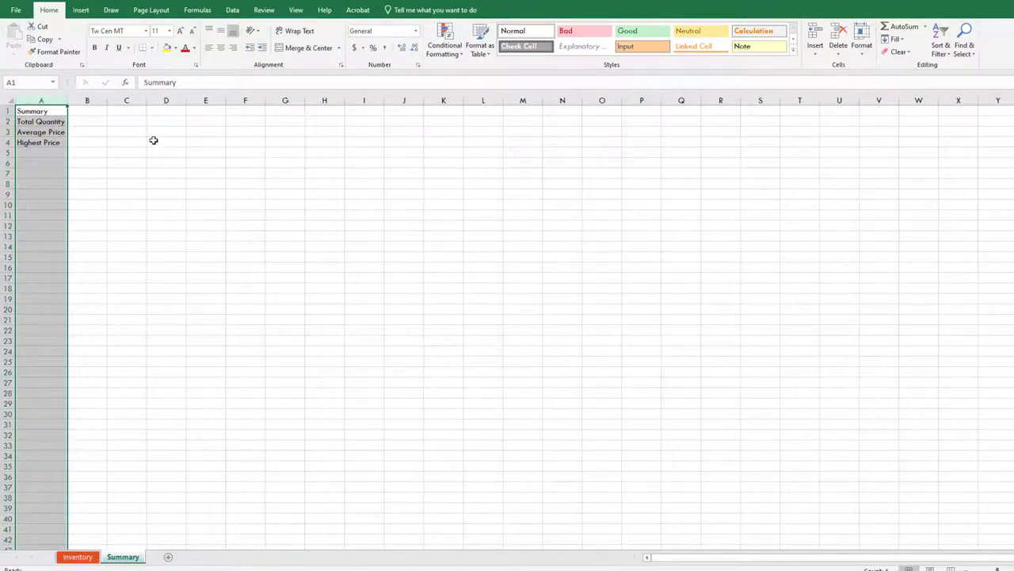
Set B2 to =Inventory!B26 so Total Quantity shows 735
{"action": "left_click", "coordinate": [77, 120]}
{"action": "left_click", "coordinate": [149, 83]}
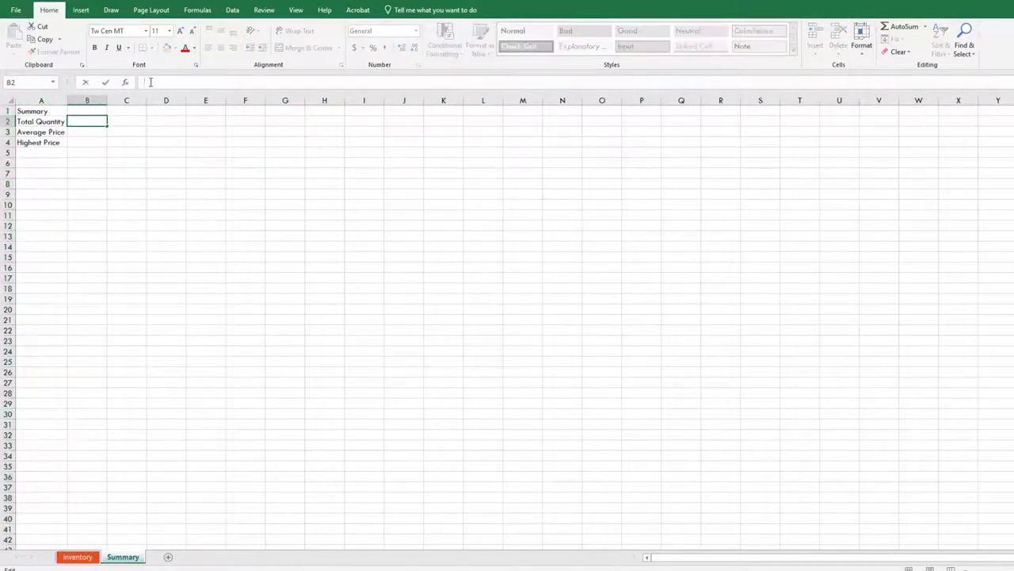
{"action": "type", "text": "="}
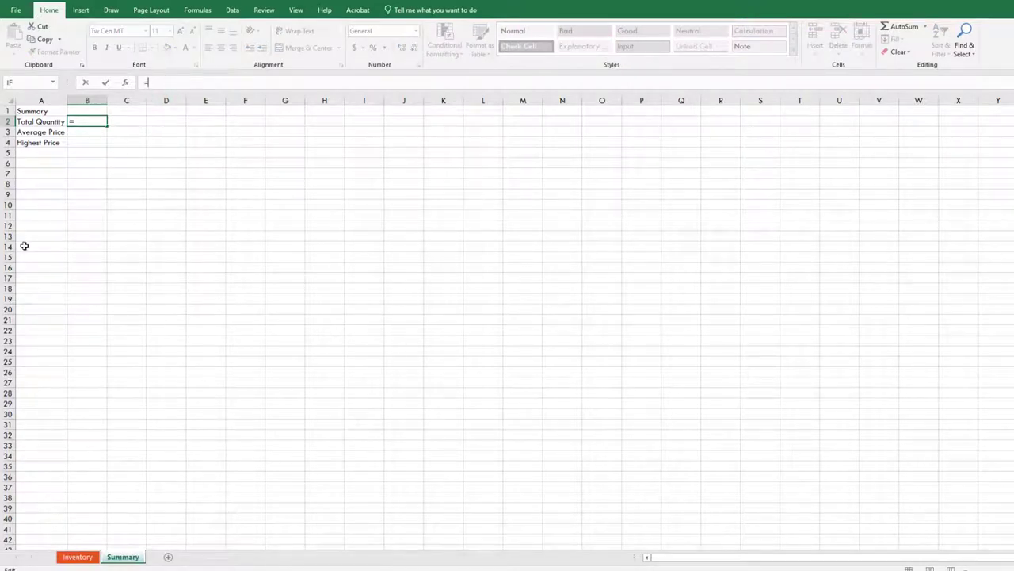
{"action": "left_click", "coordinate": [77, 556]}
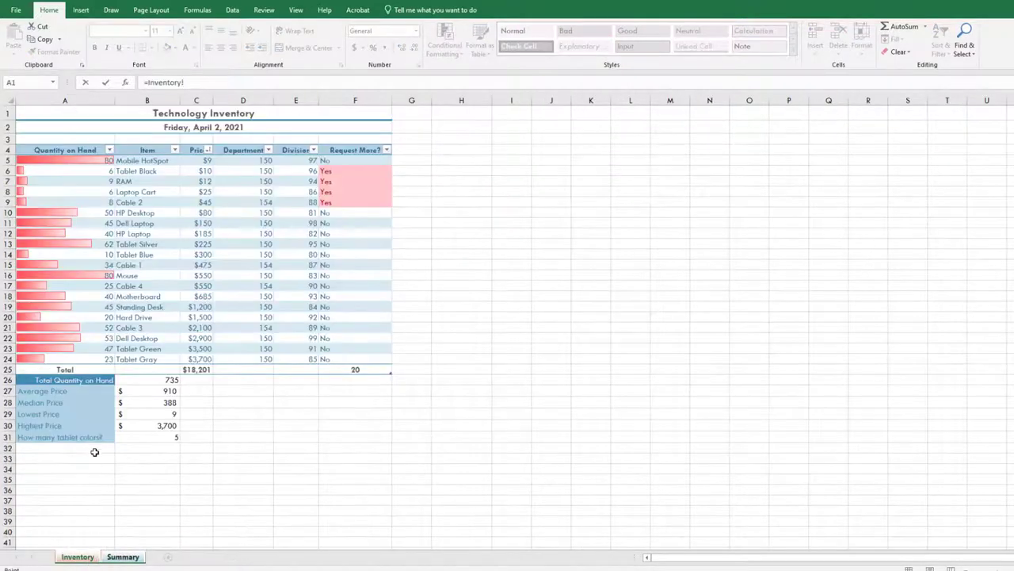
{"action": "left_click", "coordinate": [141, 381]}
{"action": "key", "text": "Return"}
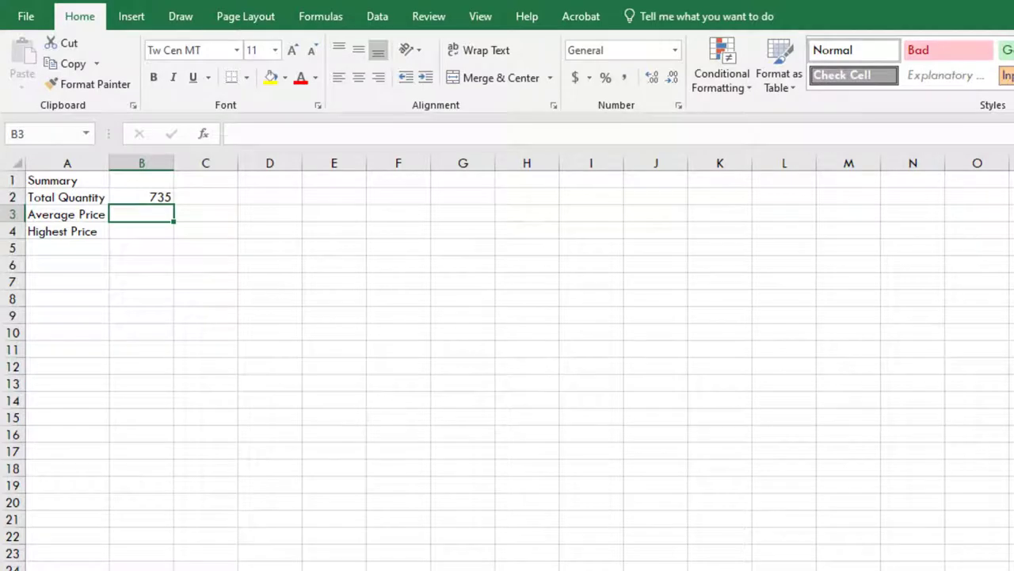
{"action": "left_click", "coordinate": [166, 199]}
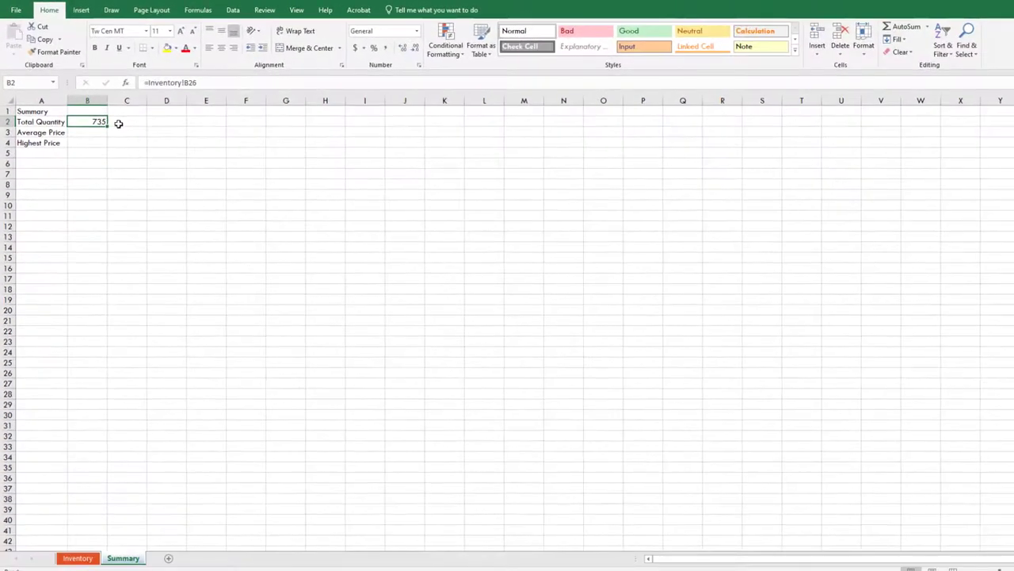
{"action": "left_click", "coordinate": [93, 131]}
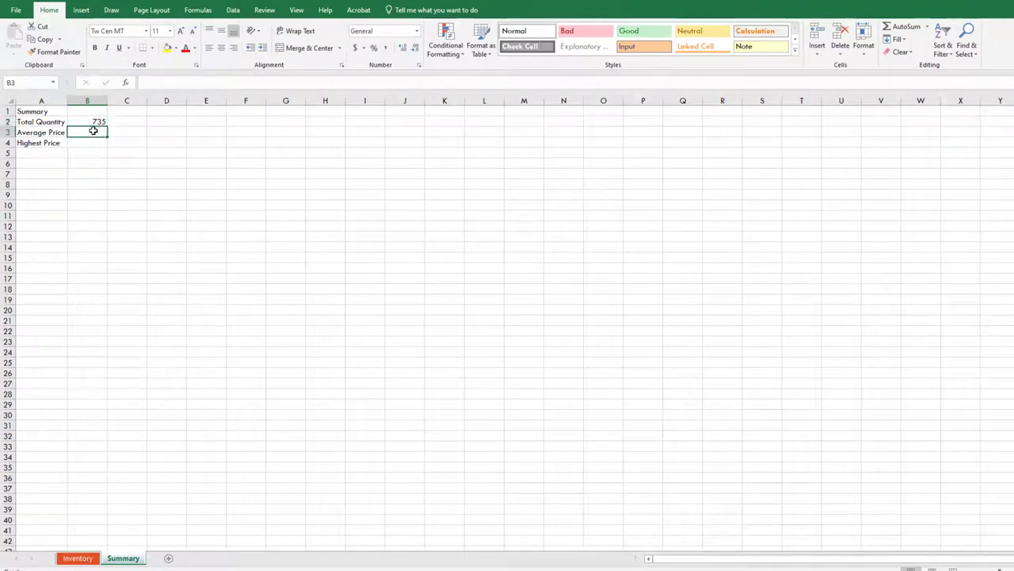
Set B3 to =Inventory!B27 so Average Price shows 910.05
{"action": "type", "text": "="}
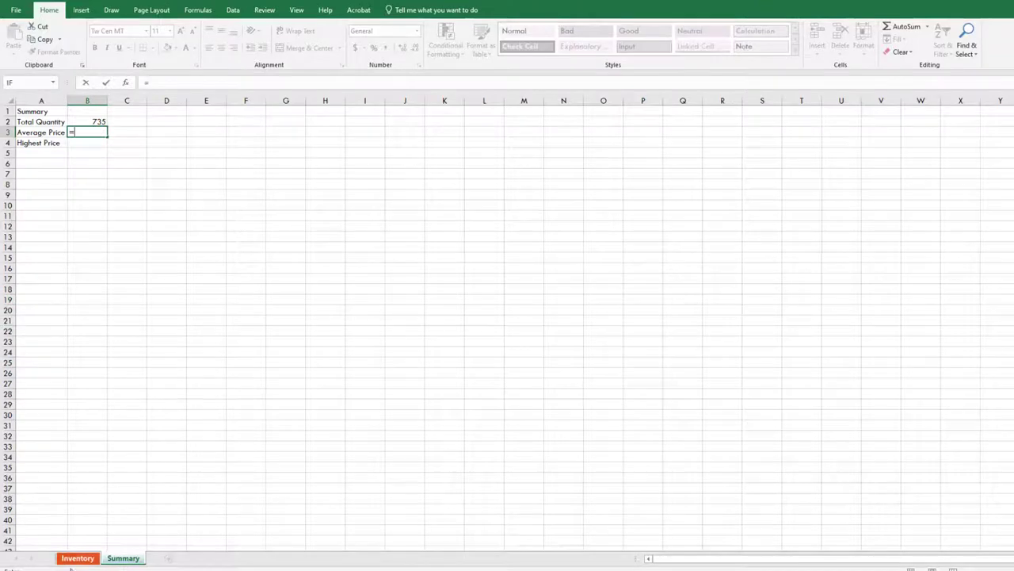
{"action": "left_click", "coordinate": [76, 557]}
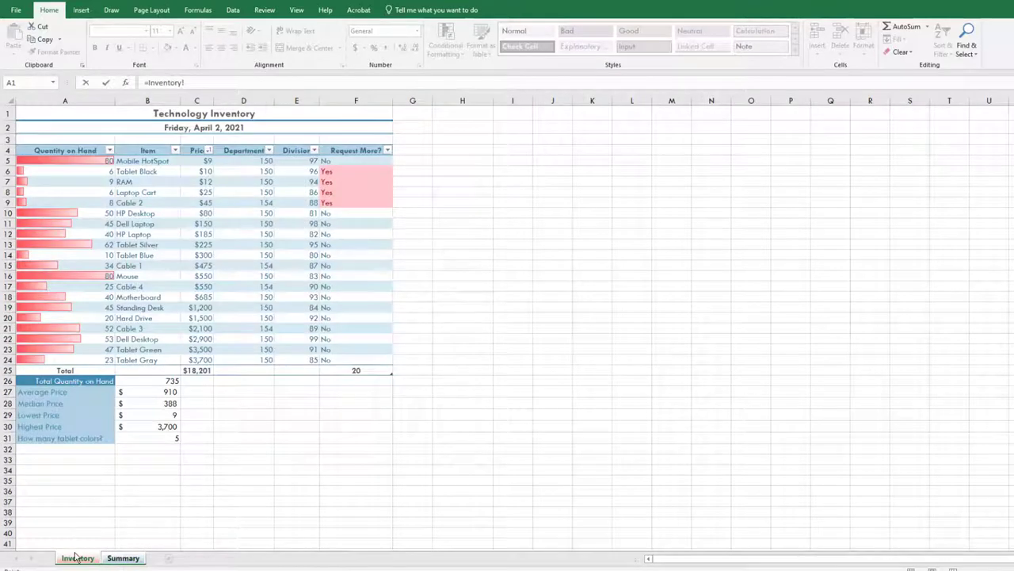
{"action": "left_click", "coordinate": [141, 392]}
{"action": "key", "text": "Return"}
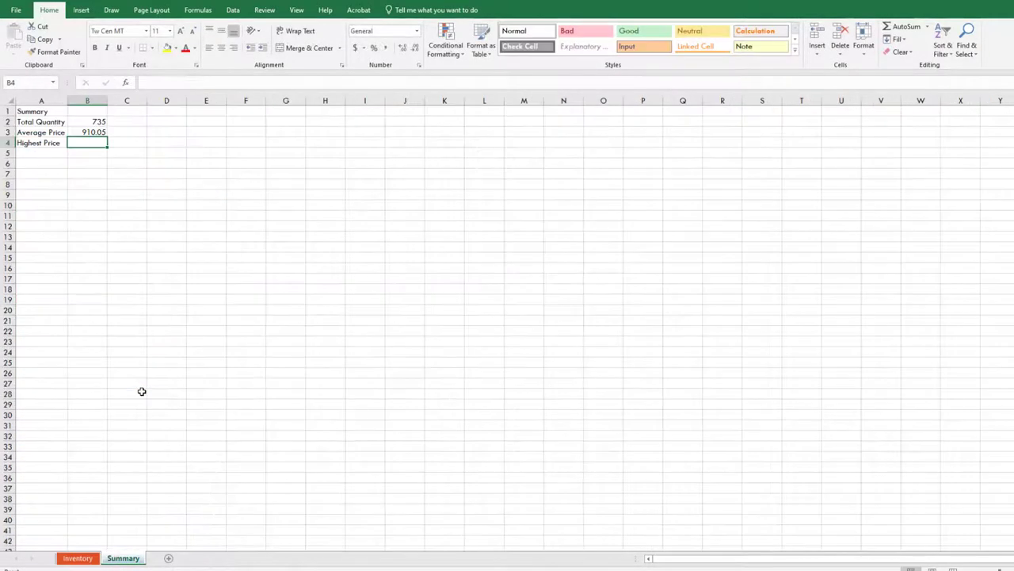
{"action": "left_click", "coordinate": [94, 132]}
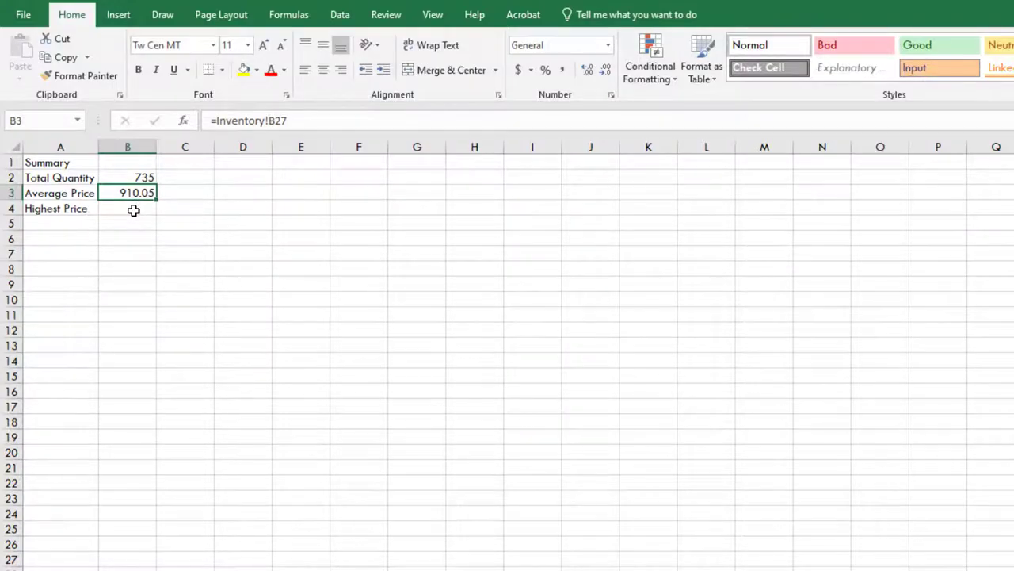
Set B4 to =Inventory!B30 so Highest Price shows 3700
{"action": "left_click", "coordinate": [133, 210]}
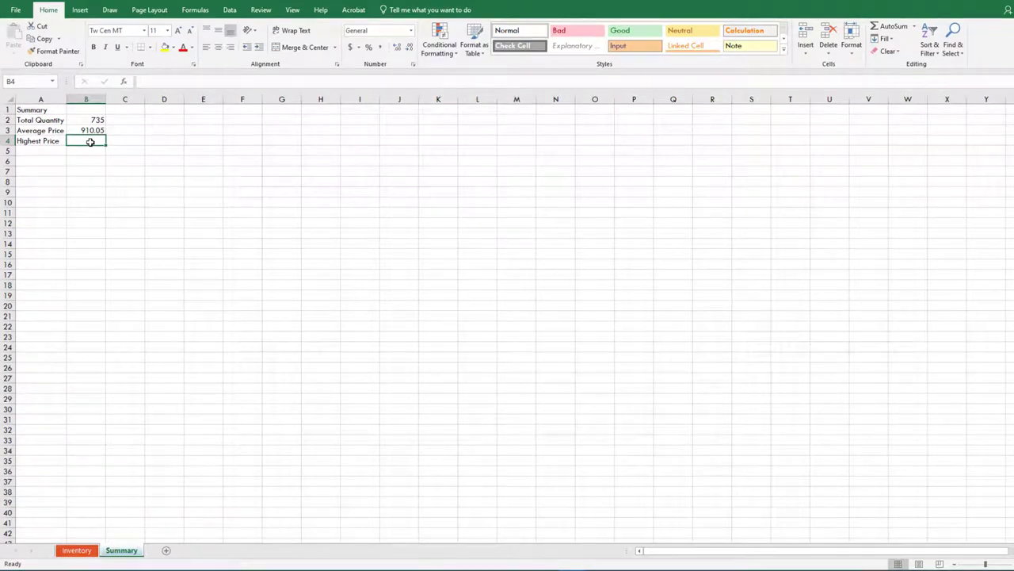
{"action": "type", "text": "="}
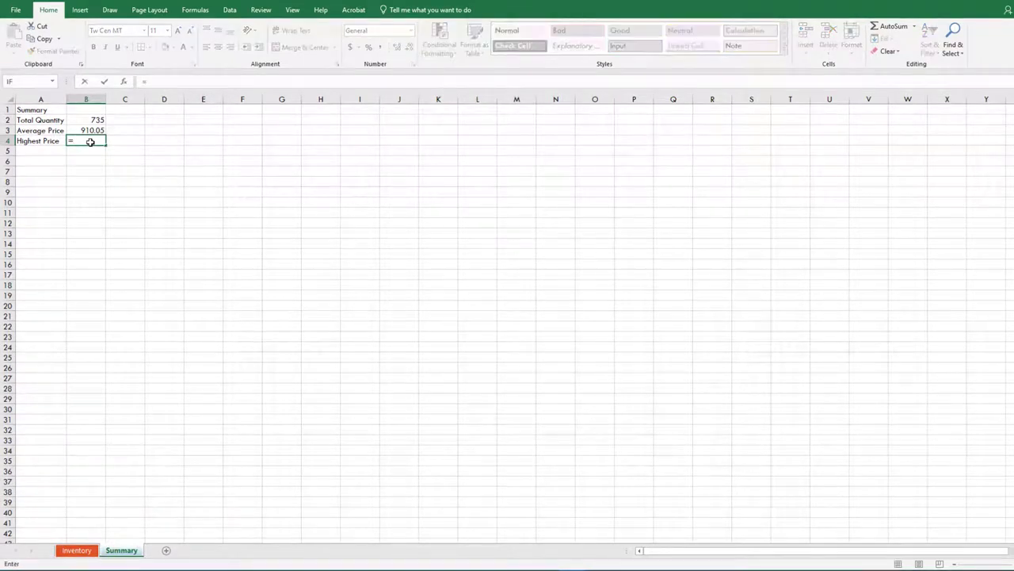
{"action": "left_click", "coordinate": [81, 555]}
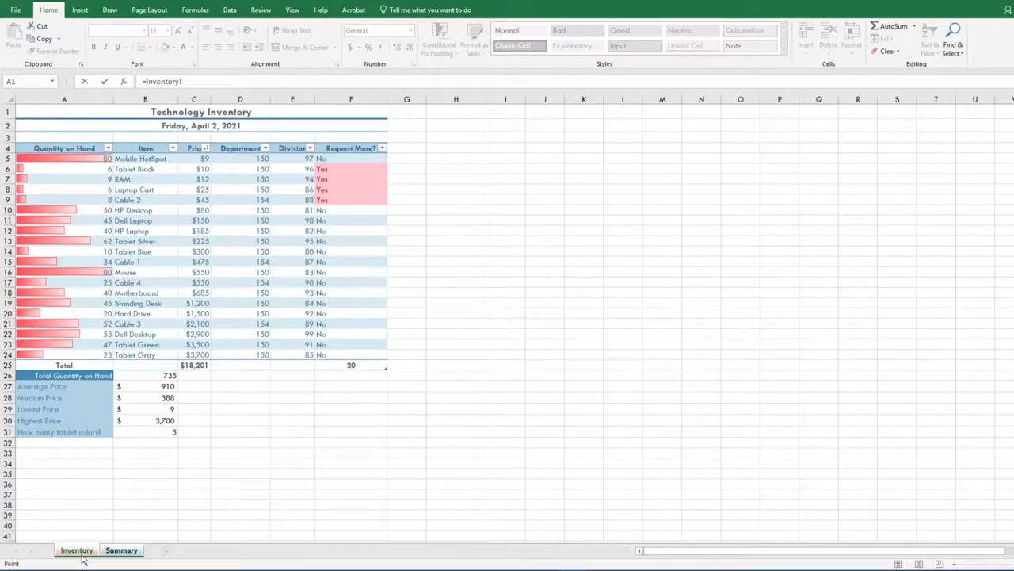
{"action": "left_click", "coordinate": [134, 421]}
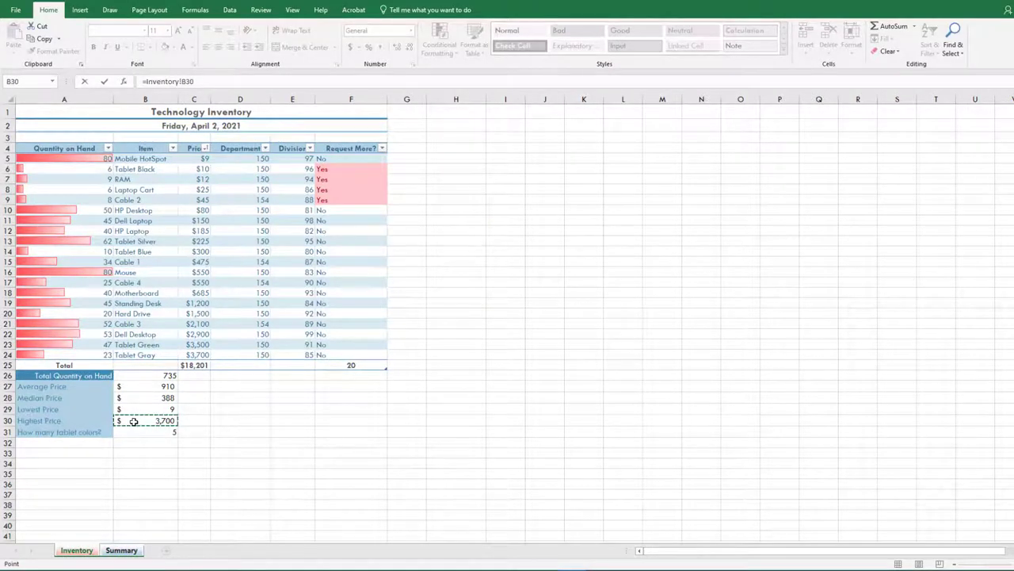
{"action": "key", "text": "Return"}
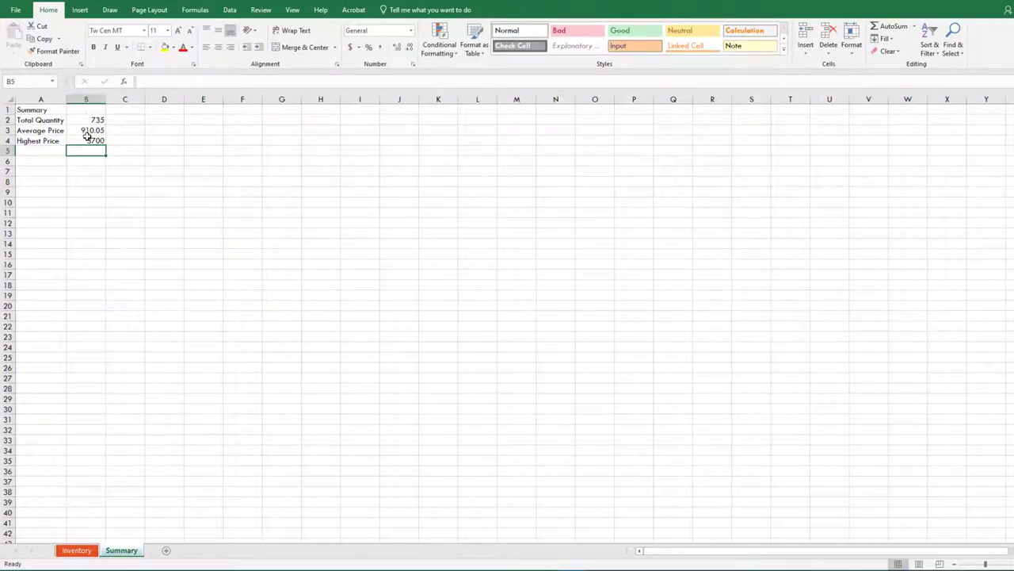
{"action": "left_click", "coordinate": [86, 140]}
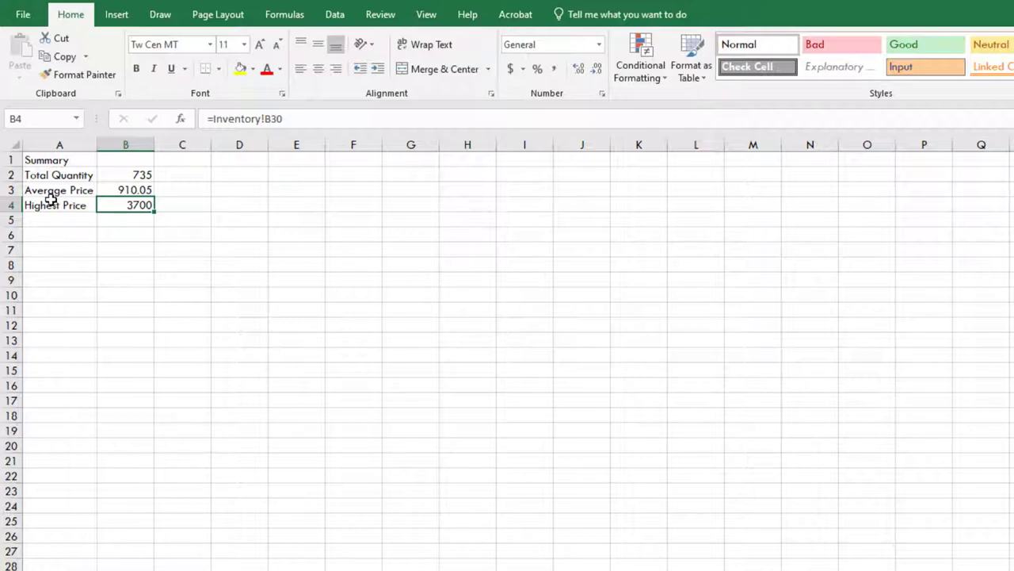
Select columns A and B to widen them, then select A1:B1 for the title
{"action": "left_click_drag", "start_coordinate": [36, 143], "coordinate": [213, 150]}
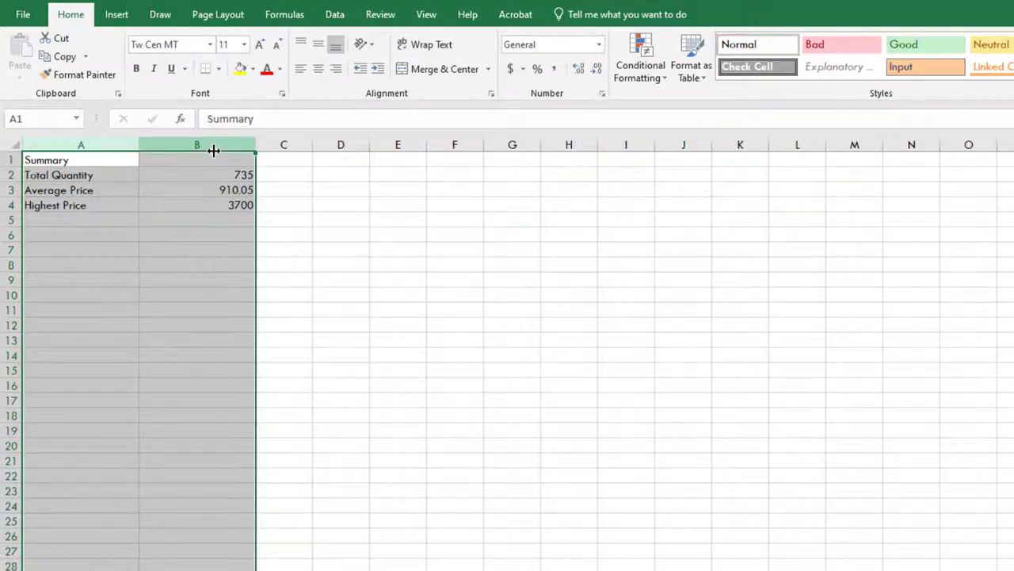
{"action": "left_click_drag", "start_coordinate": [111, 163], "coordinate": [208, 159]}
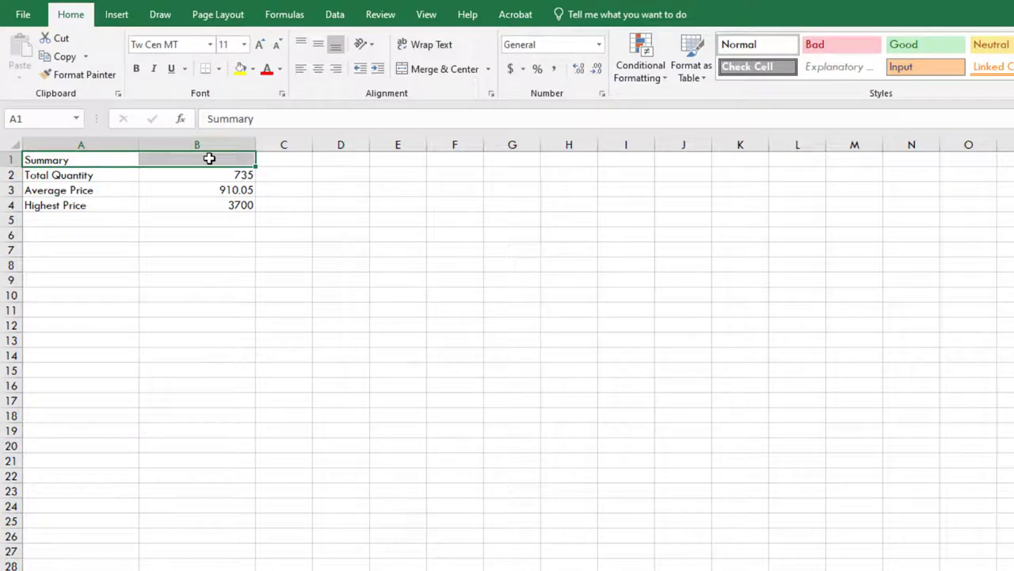
Merge and centre Summary across A1:B1 and resize columns A to F together
{"action": "left_click", "coordinate": [448, 76]}
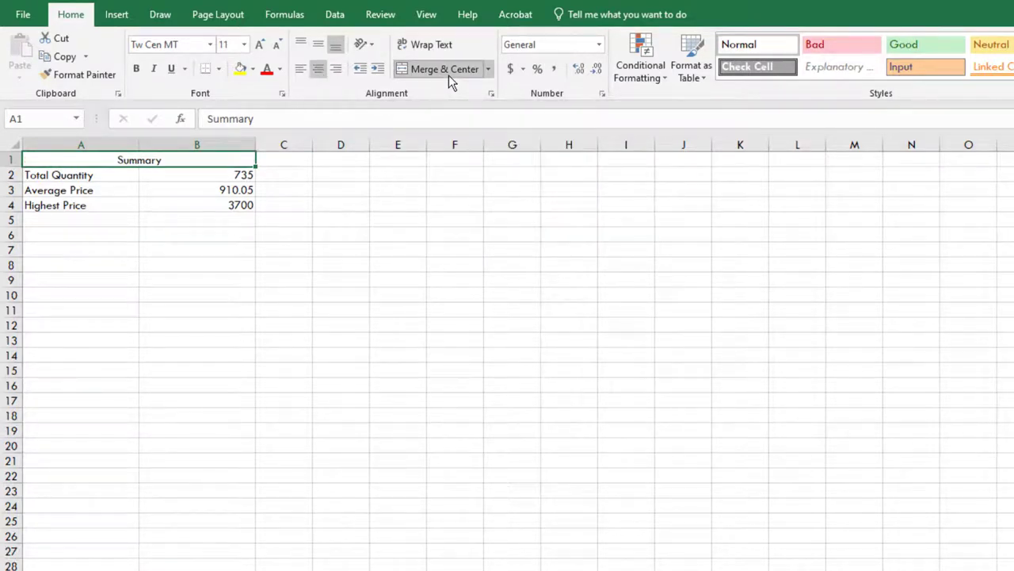
{"action": "left_click_drag", "start_coordinate": [80, 144], "coordinate": [447, 139]}
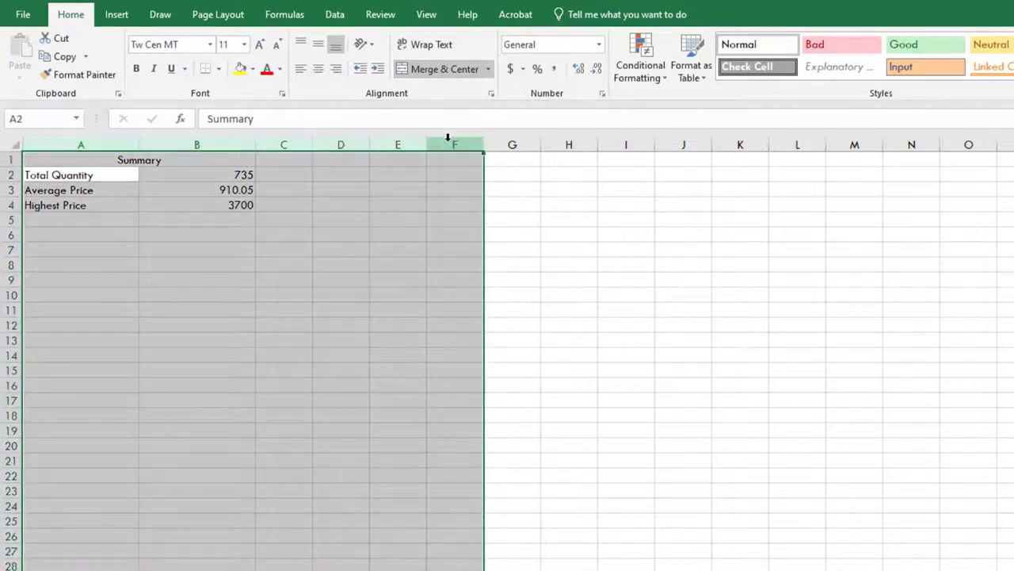
{"action": "left_click", "coordinate": [482, 145]}
{"action": "mouse_move", "coordinate": [369, 145]}
{"action": "left_mouse_down"}
{"action": "mouse_move", "coordinate": [344, 149]}
{"action": "mouse_move", "coordinate": [387, 149]}
{"action": "left_mouse_up"}
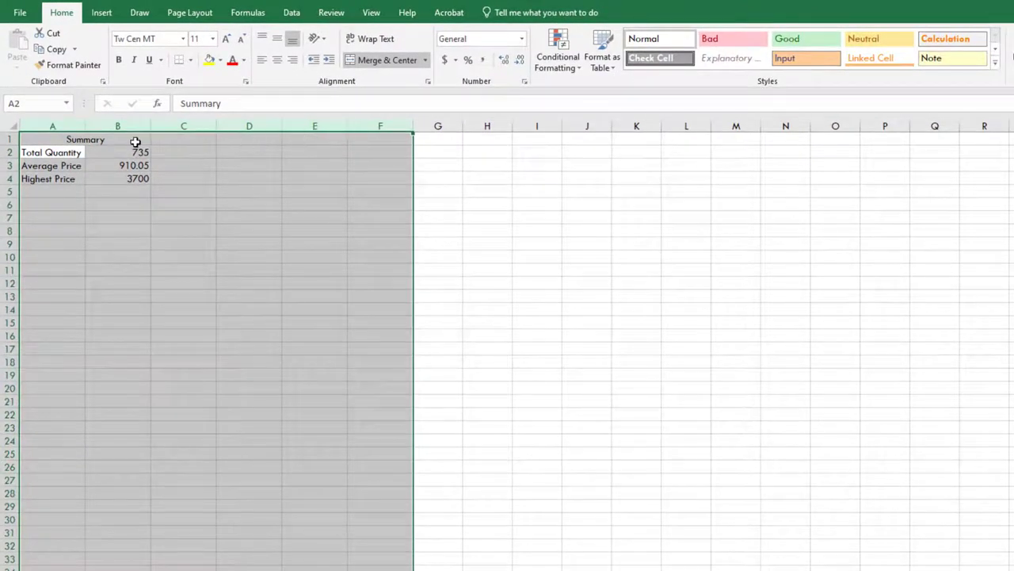
Apply cell style Heading 1 to the Summary title and Heading 4 to labels A2:A4
{"action": "left_click", "coordinate": [136, 141]}
{"action": "left_click", "coordinate": [995, 62]}
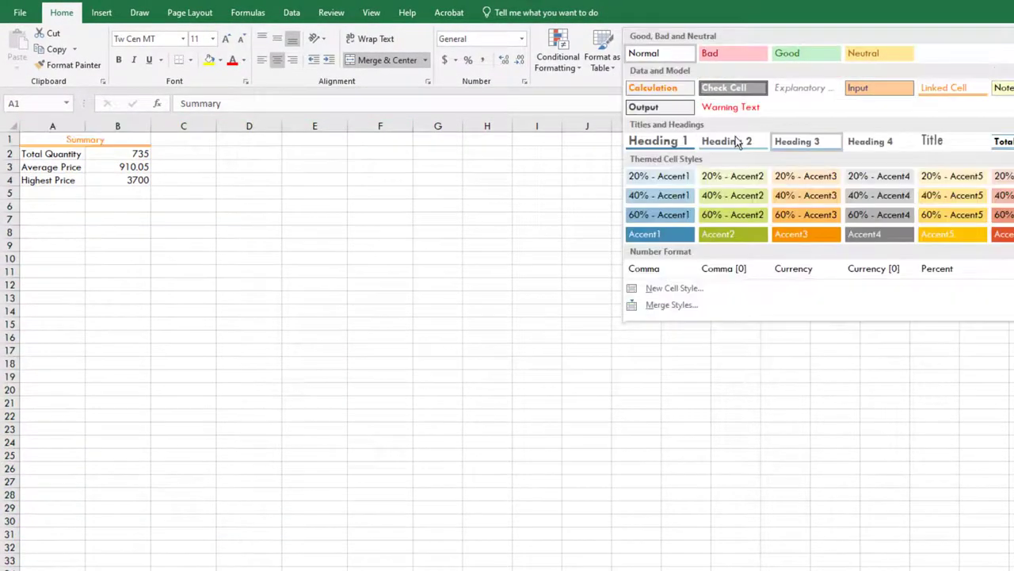
{"action": "left_click", "coordinate": [658, 141]}
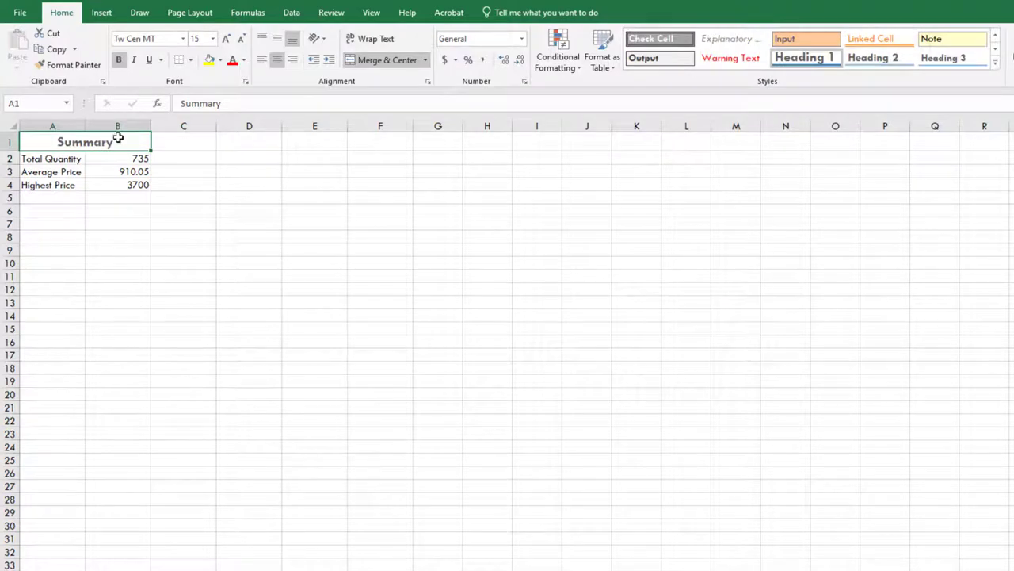
{"action": "left_click_drag", "start_coordinate": [55, 158], "coordinate": [57, 185]}
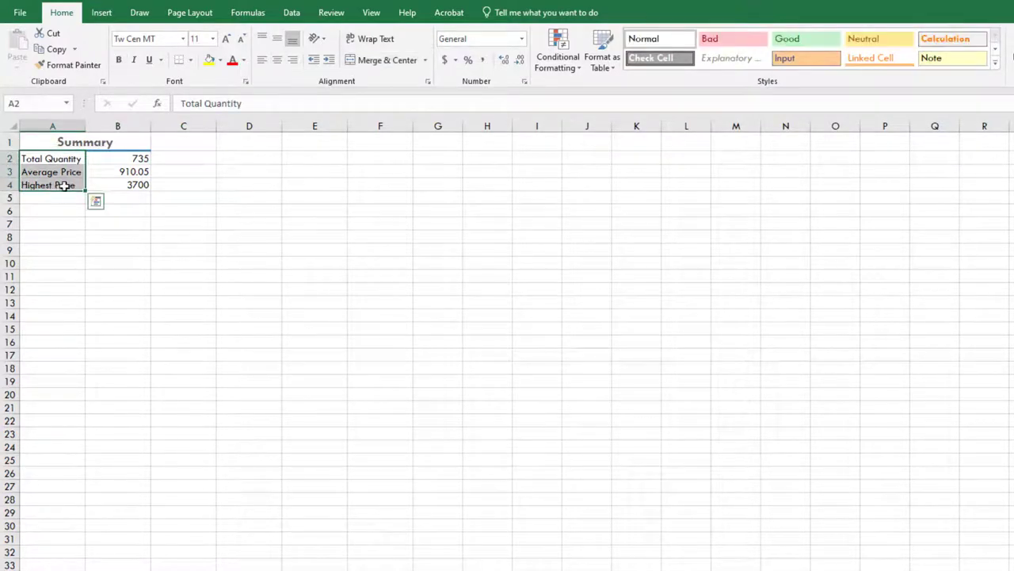
{"action": "left_click", "coordinate": [995, 62]}
{"action": "left_click", "coordinate": [886, 145]}
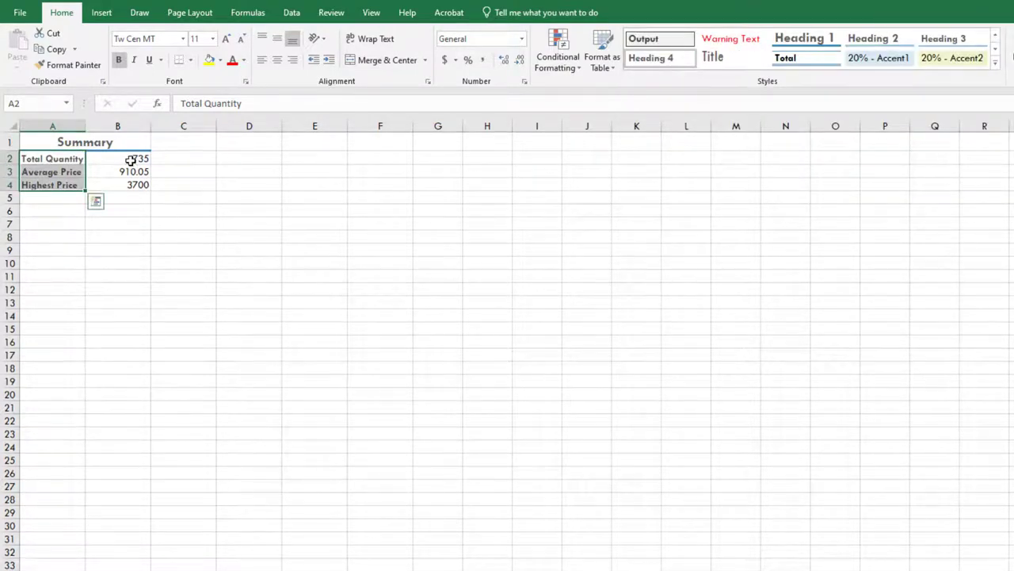
{"action": "left_click", "coordinate": [131, 159]}
{"action": "left_click", "coordinate": [521, 38]}
Format B2 as Number with no decimals and B3:B4 as Accounting, then return to Inventory
{"action": "left_click", "coordinate": [496, 91]}
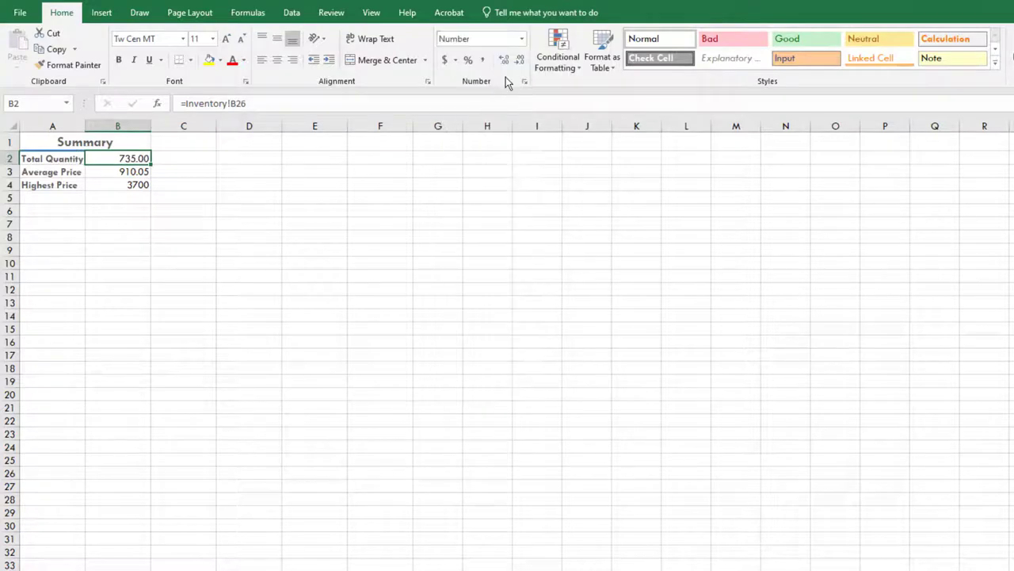
{"action": "left_click", "coordinate": [521, 62]}
{"action": "left_click_drag", "start_coordinate": [124, 171], "coordinate": [122, 185]}
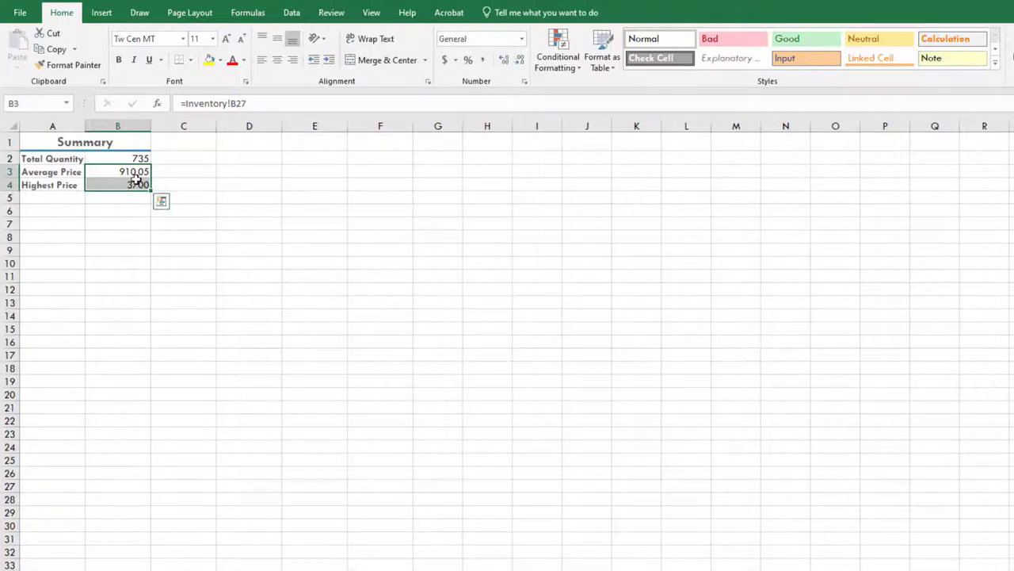
{"action": "left_click", "coordinate": [521, 38]}
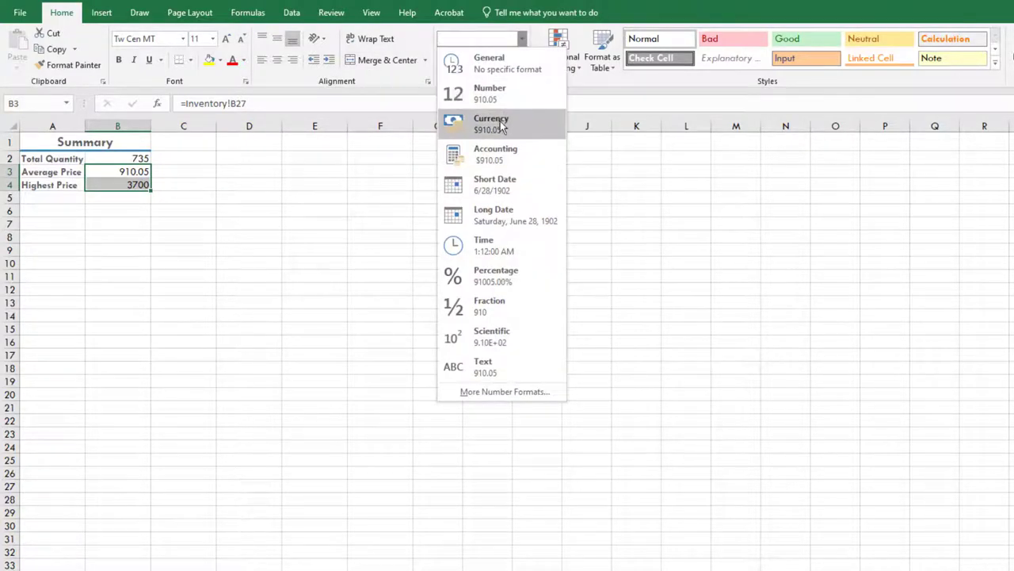
{"action": "left_click", "coordinate": [499, 149]}
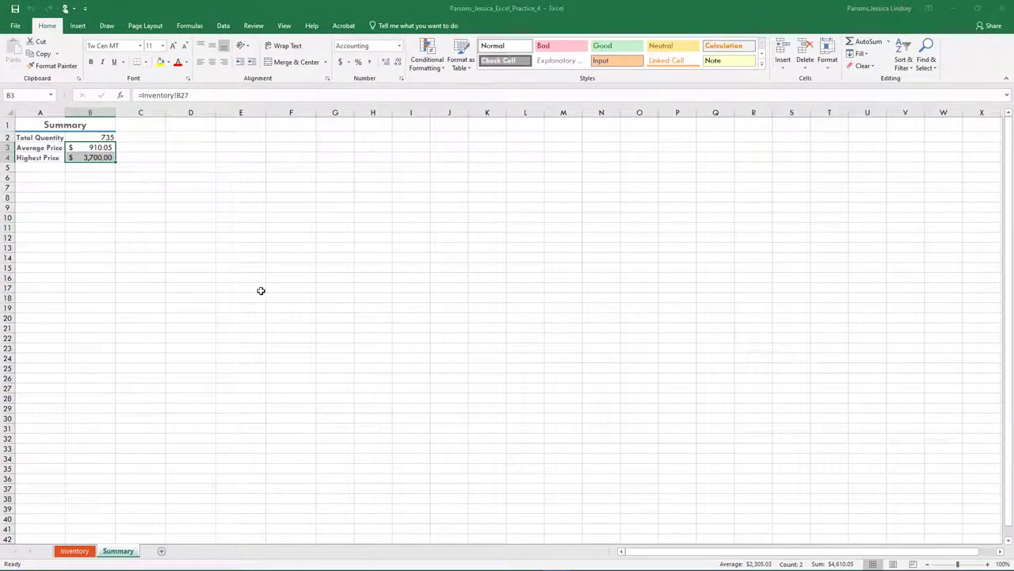
{"action": "left_click", "coordinate": [74, 550]}
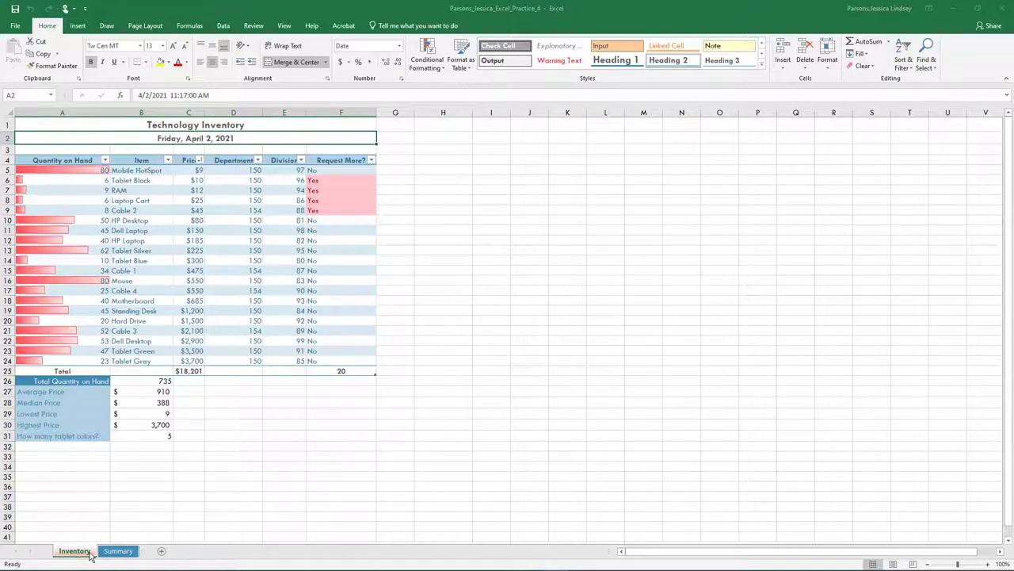
Group all sheets and enter 'Prepared By:' with the preparer's name in E31
{"action": "right_click", "coordinate": [91, 556]}
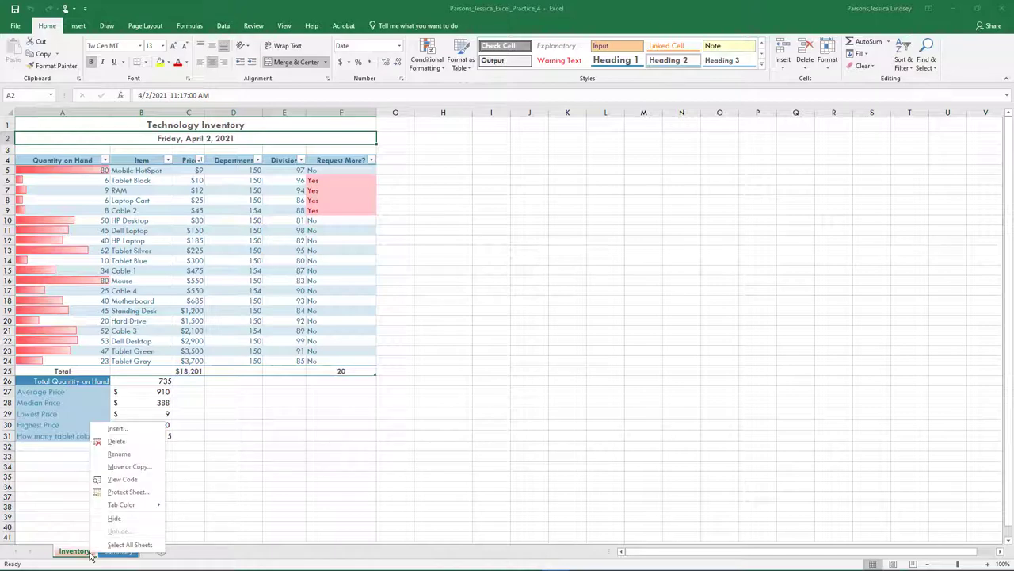
{"action": "left_click", "coordinate": [130, 544]}
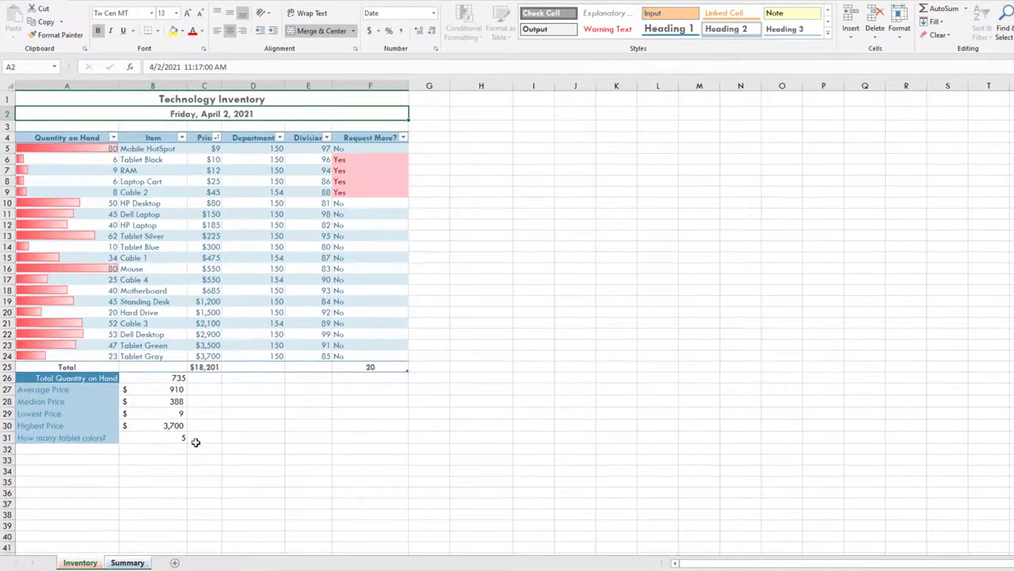
{"action": "left_click", "coordinate": [295, 437]}
{"action": "type", "text": "Prep"}
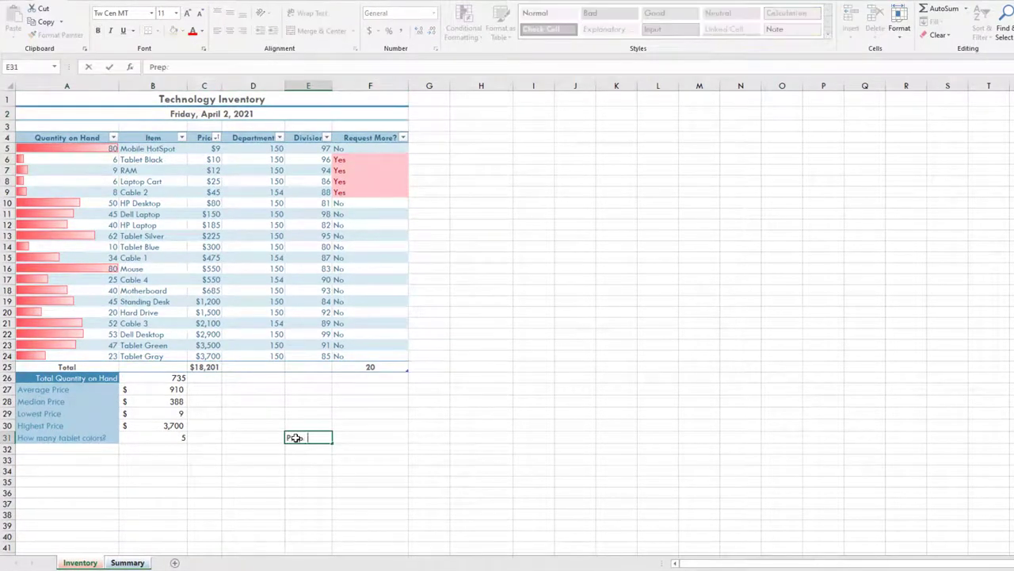
{"action": "type", "text": "ared By: Jessica Parsons"}
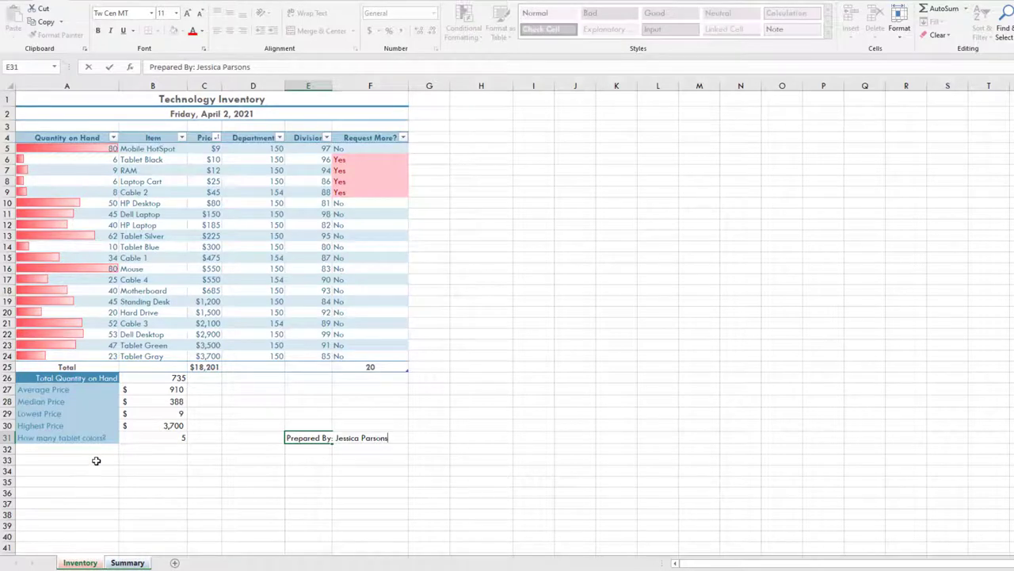
{"action": "left_click", "coordinate": [130, 561]}
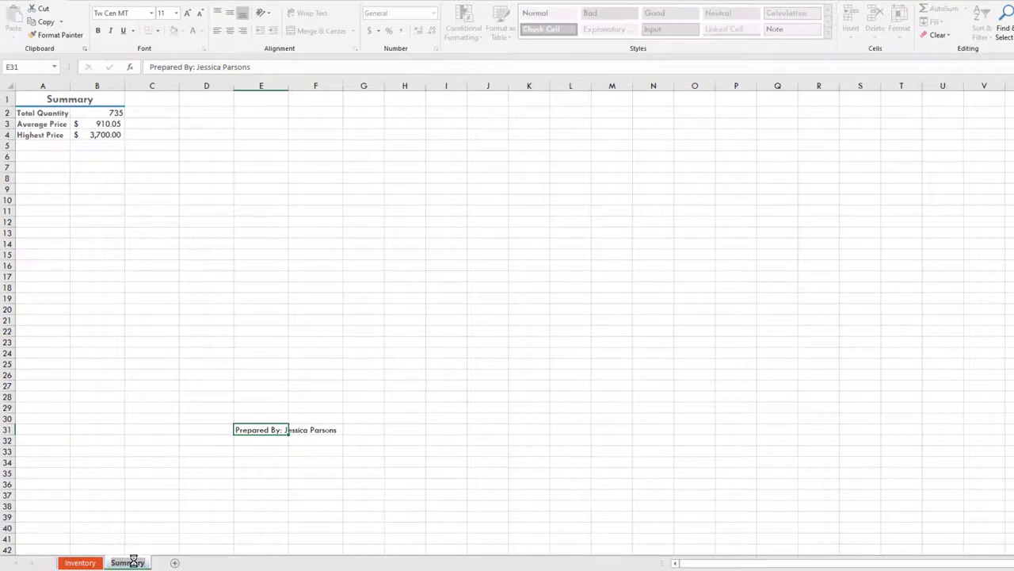
{"action": "left_click", "coordinate": [80, 562]}
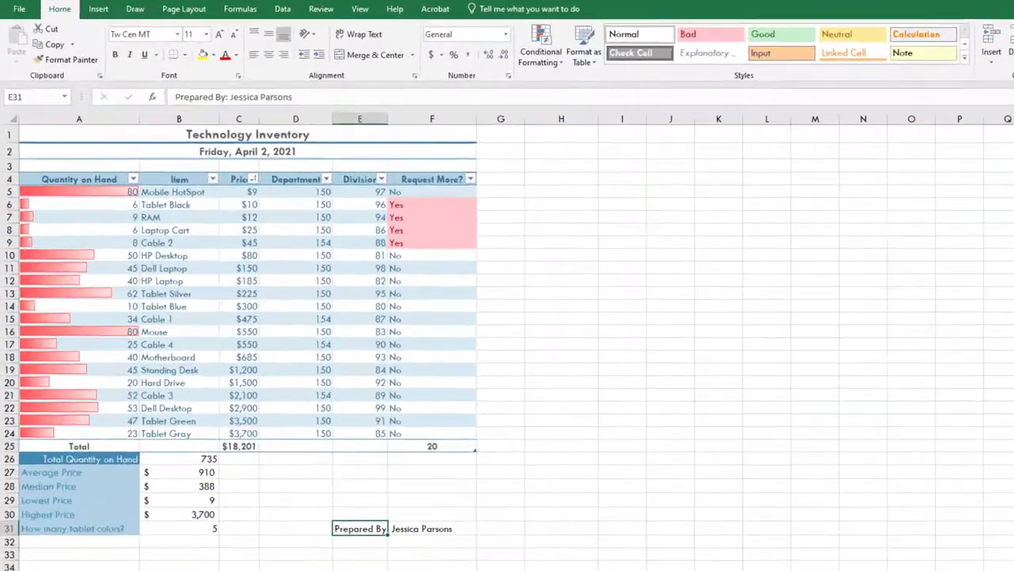
On the Summary sheet, enter the label 'HotSpots Available:' in cell A6
{"action": "left_click", "coordinate": [125, 564]}
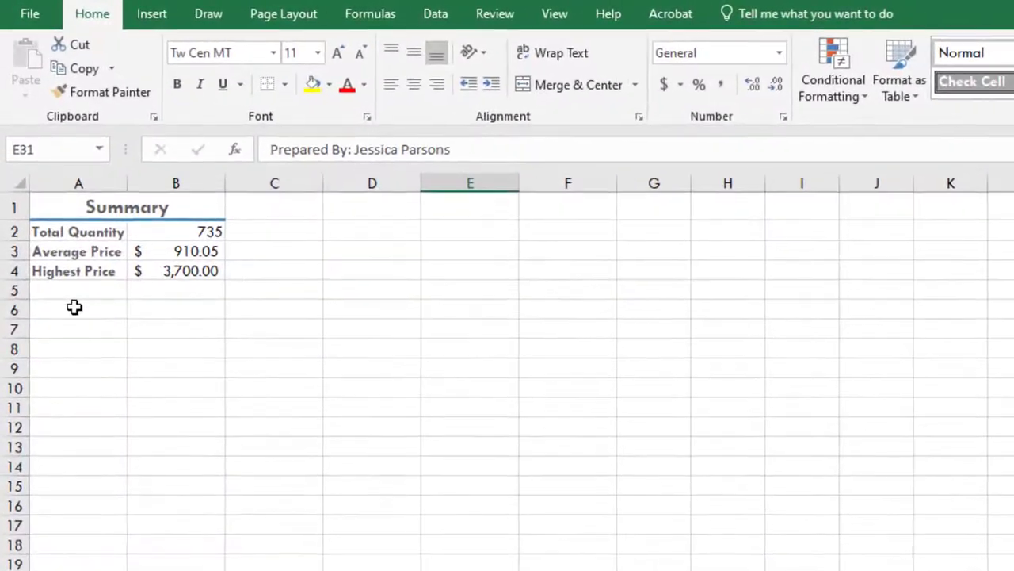
{"action": "left_click", "coordinate": [40, 167]}
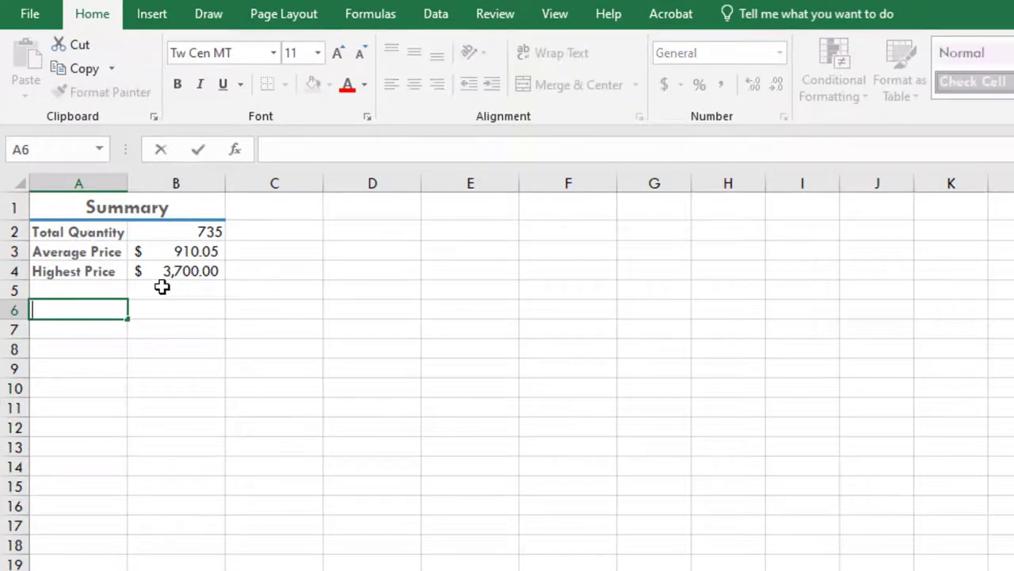
{"action": "type", "text": "HotSpots Available:"}
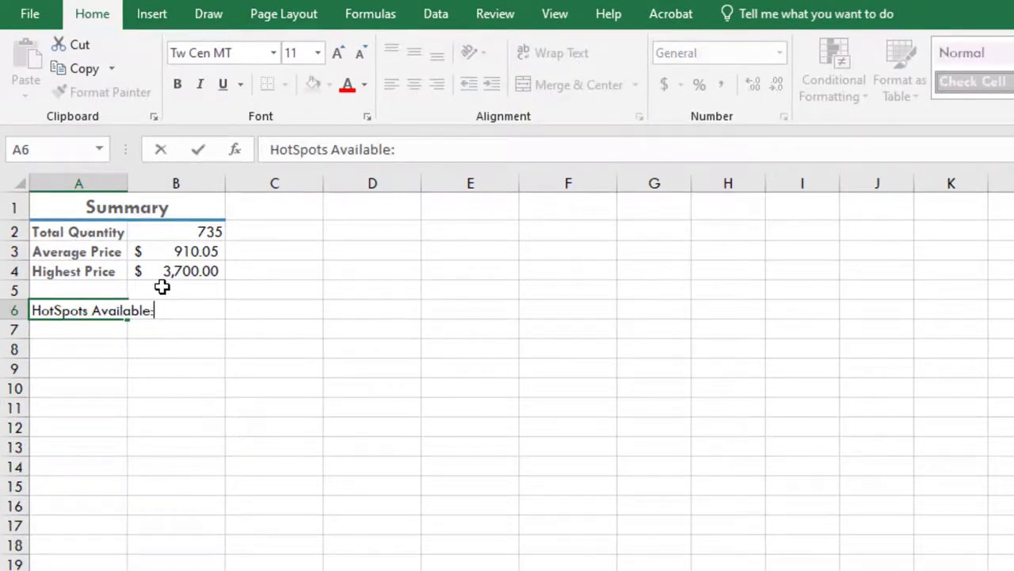
{"action": "key", "text": "Return"}
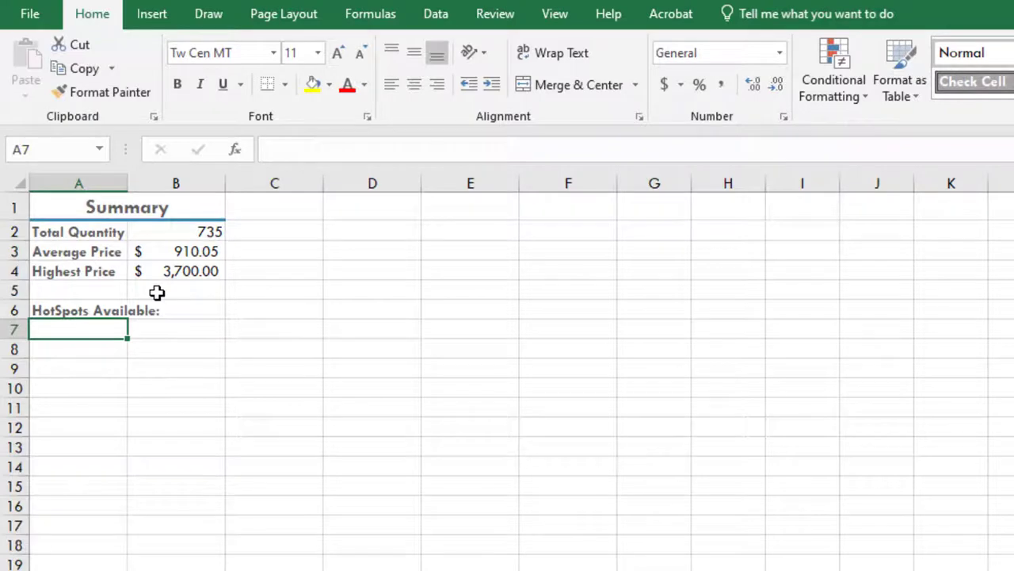
Enter the formula =Inventory!A5-25 in cell A7
{"action": "left_click", "coordinate": [275, 149]}
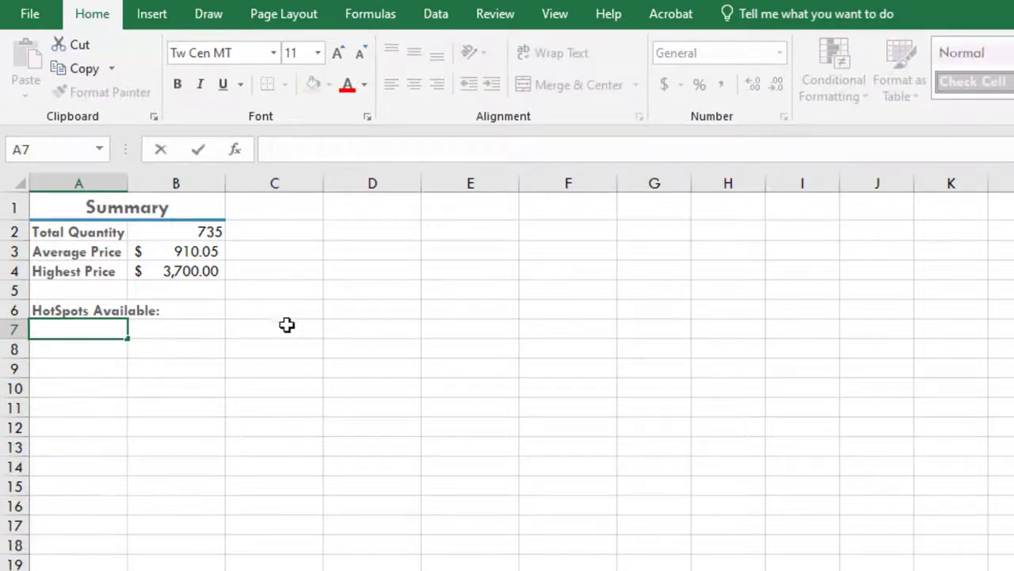
{"action": "type", "text": "="}
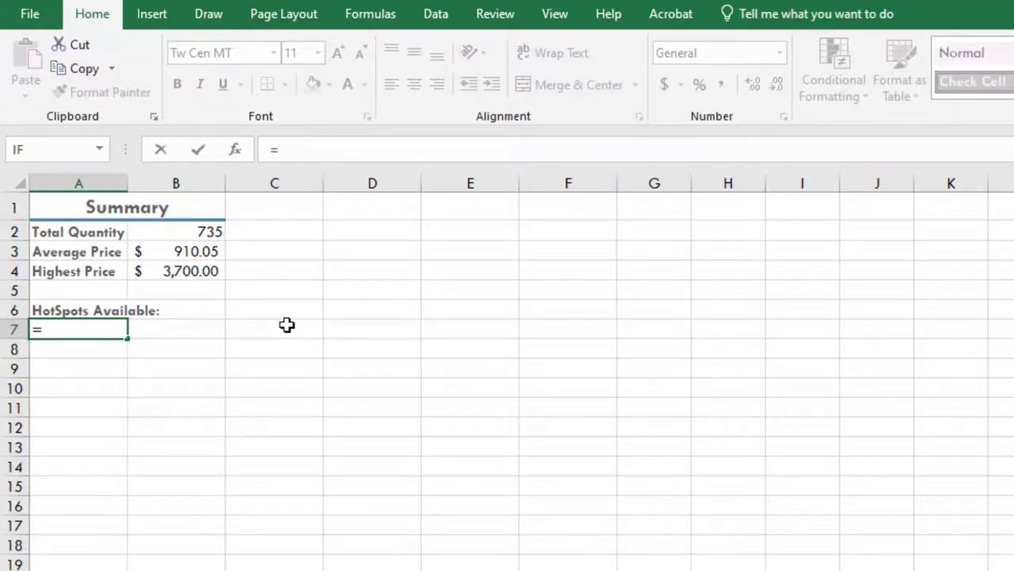
{"action": "type", "text": "Invent"}
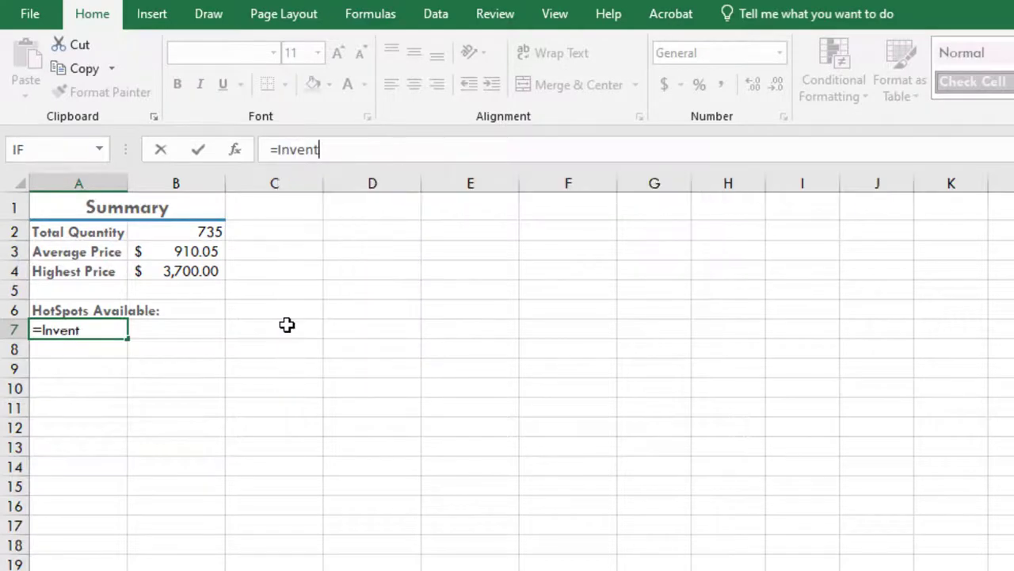
{"action": "type", "text": "ory!A5-25"}
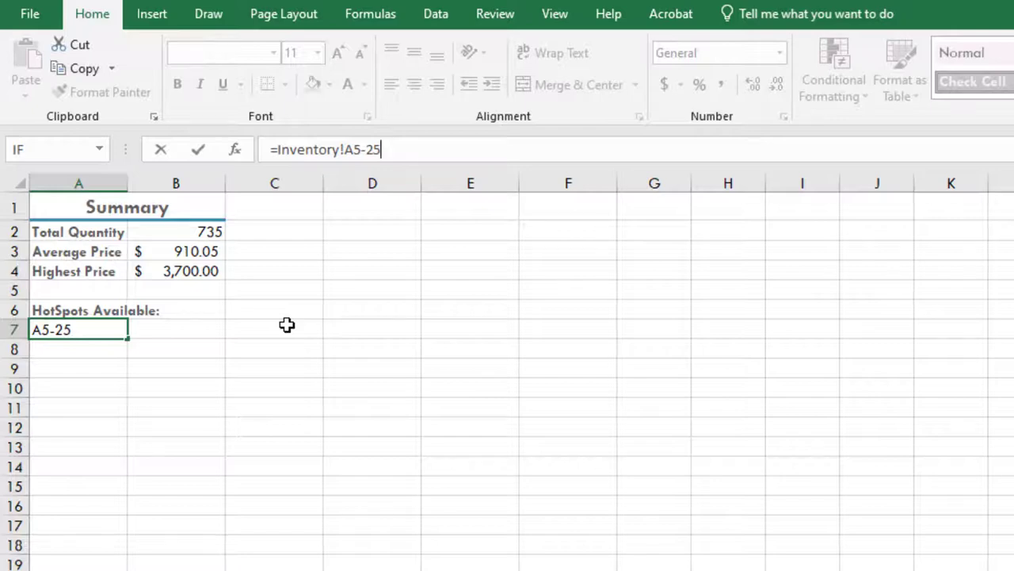
{"action": "key", "text": "Return"}
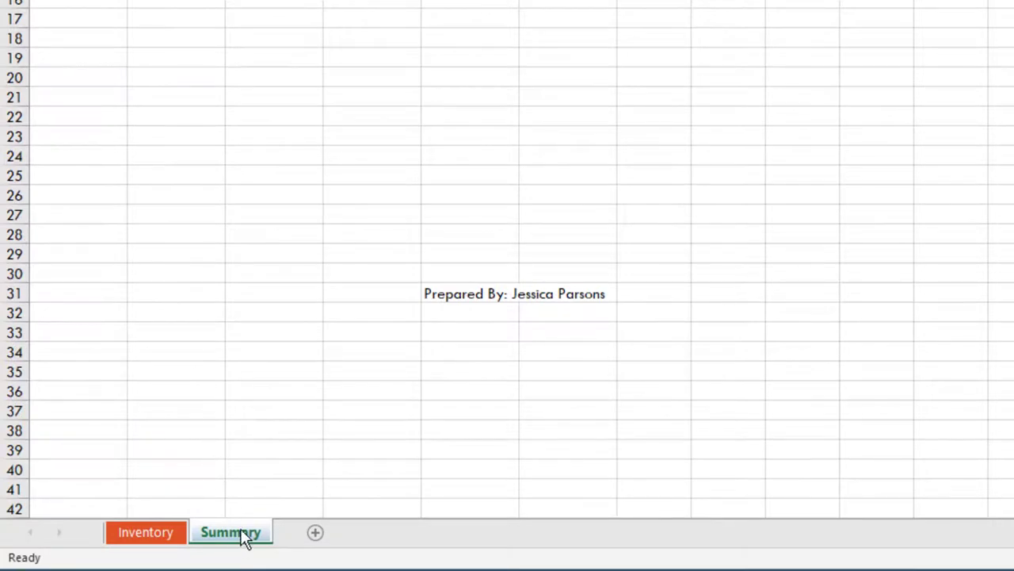
Move the Summary tab ahead of Inventory and group the two sheets together
{"action": "left_click_drag", "start_coordinate": [243, 540], "coordinate": [105, 536]}
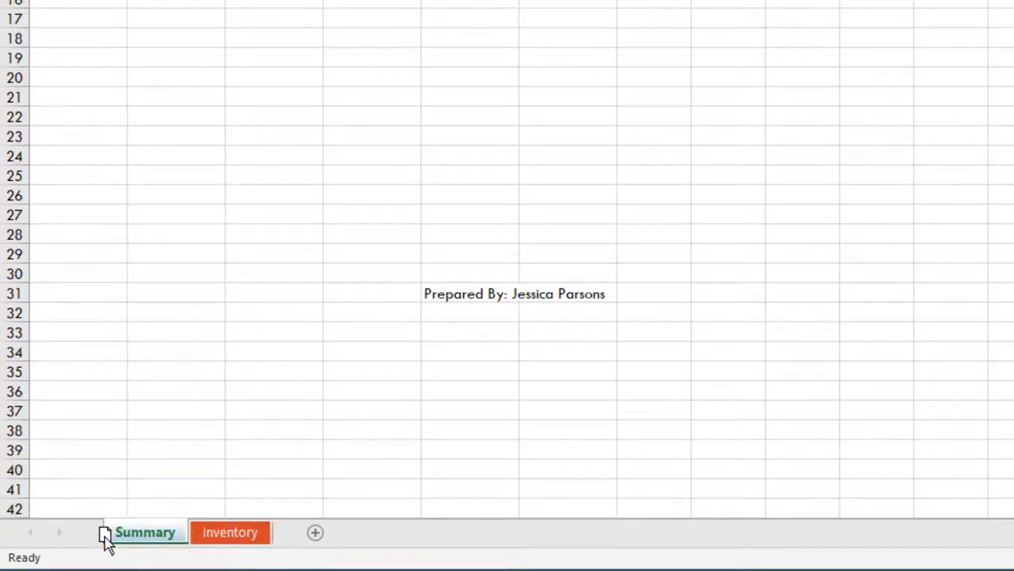
{"action": "left_click_drag", "start_coordinate": [105, 536], "coordinate": [105, 537]}
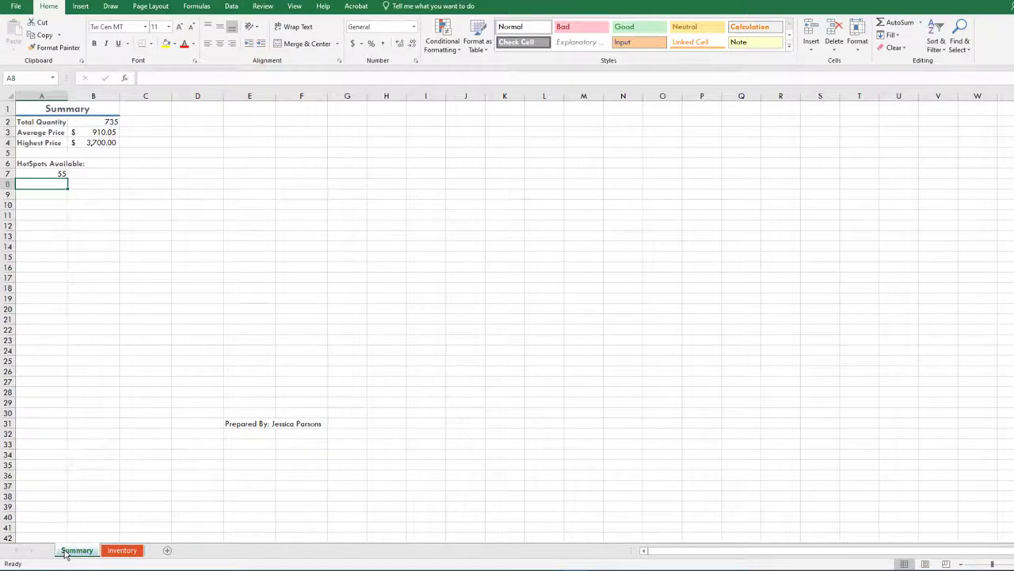
{"action": "left_click", "coordinate": [119, 551], "text": "ctrl"}
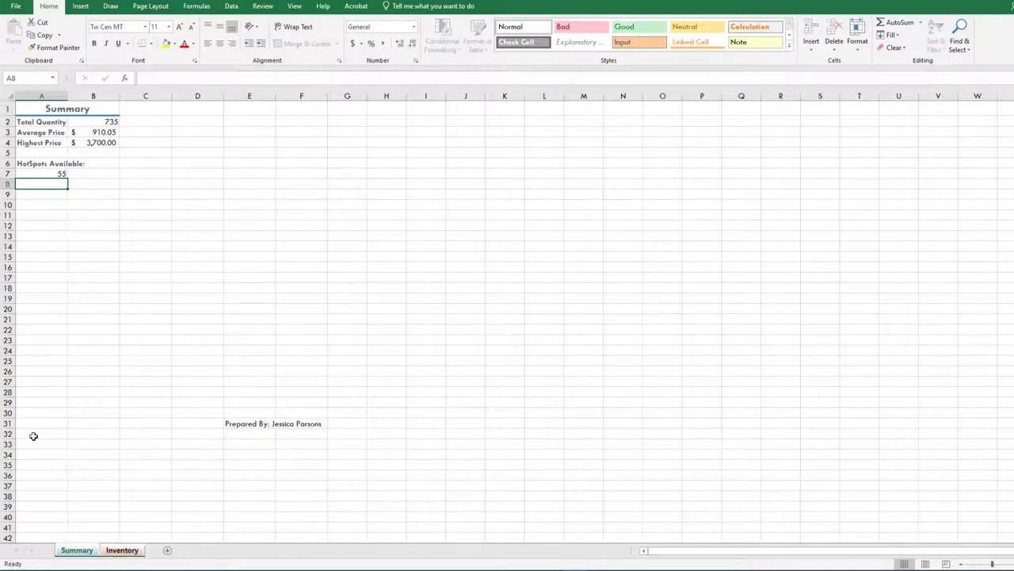
{"action": "left_click", "coordinate": [152, 7]}
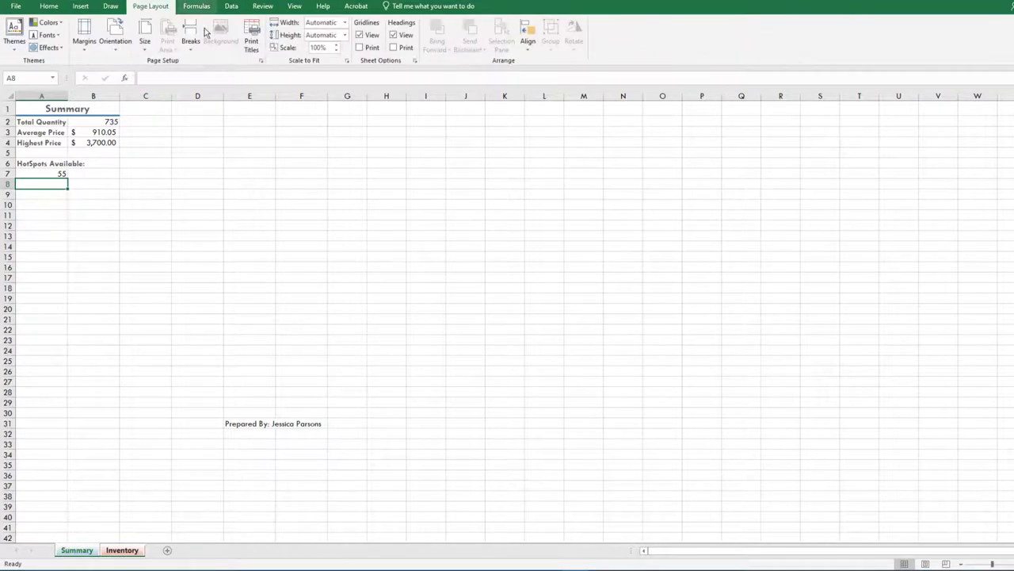
In Page Setup, center the grouped sheets horizontally on the page
{"action": "left_click", "coordinate": [261, 61]}
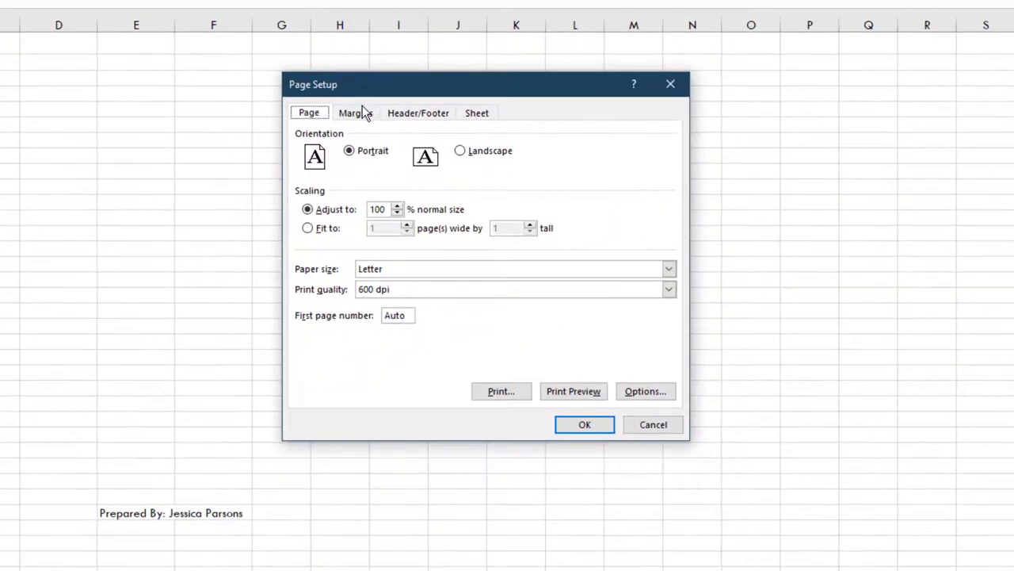
{"action": "left_click", "coordinate": [400, 155]}
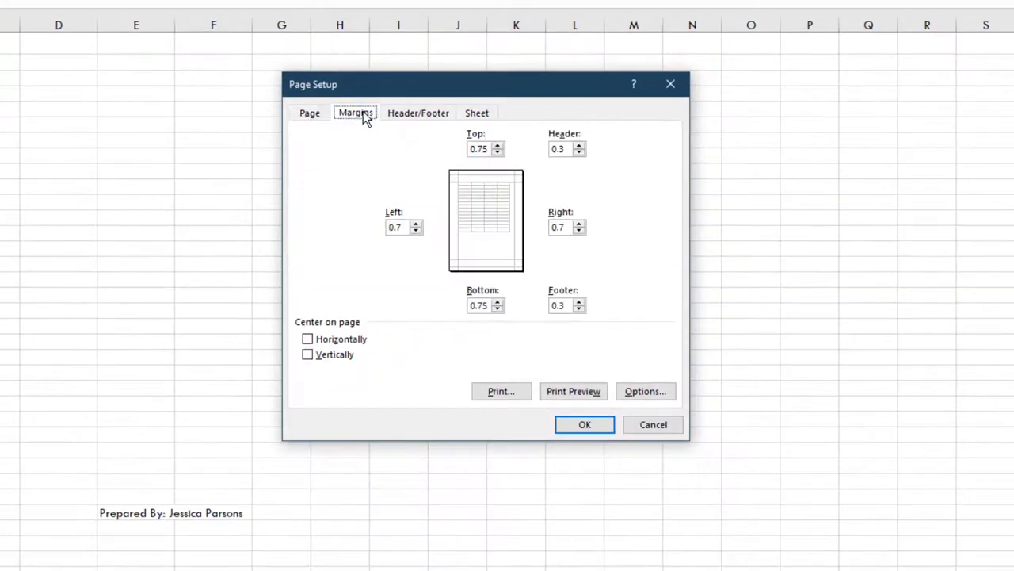
{"action": "left_click", "coordinate": [308, 340]}
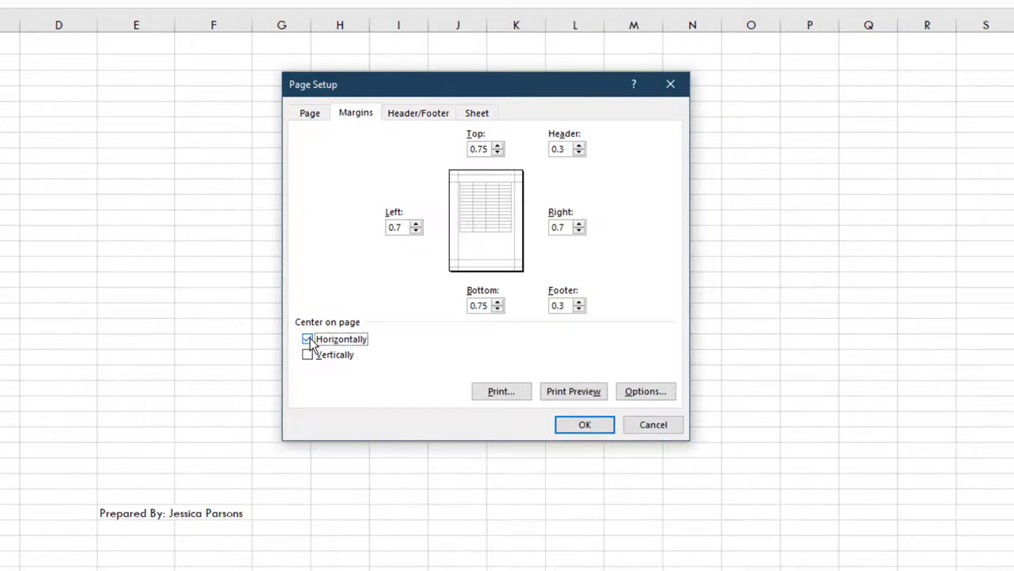
Add the workbook file-name footer, apply the setup, and ungroup by showing Inventory
{"action": "left_click", "coordinate": [420, 113]}
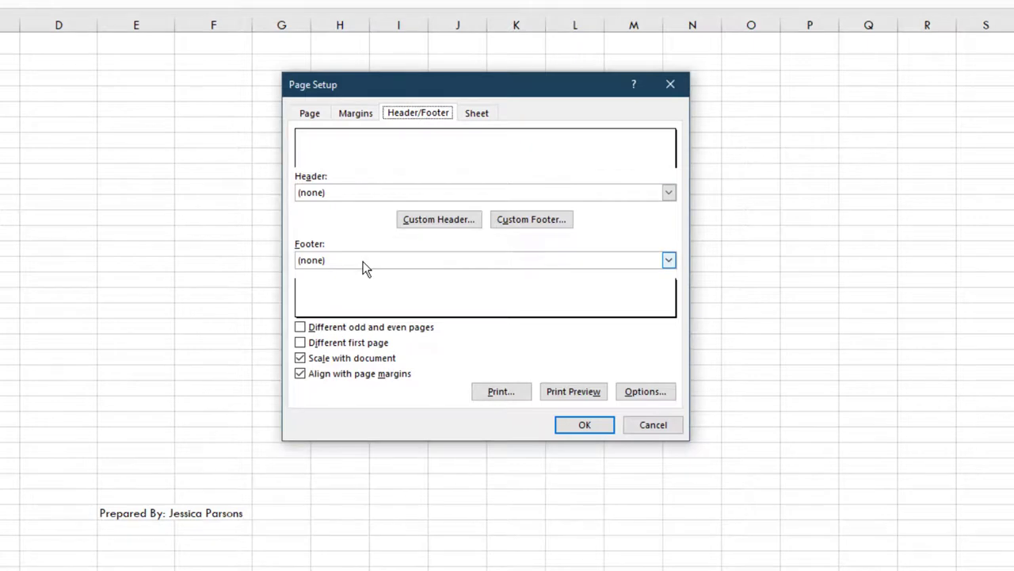
{"action": "left_click", "coordinate": [364, 263]}
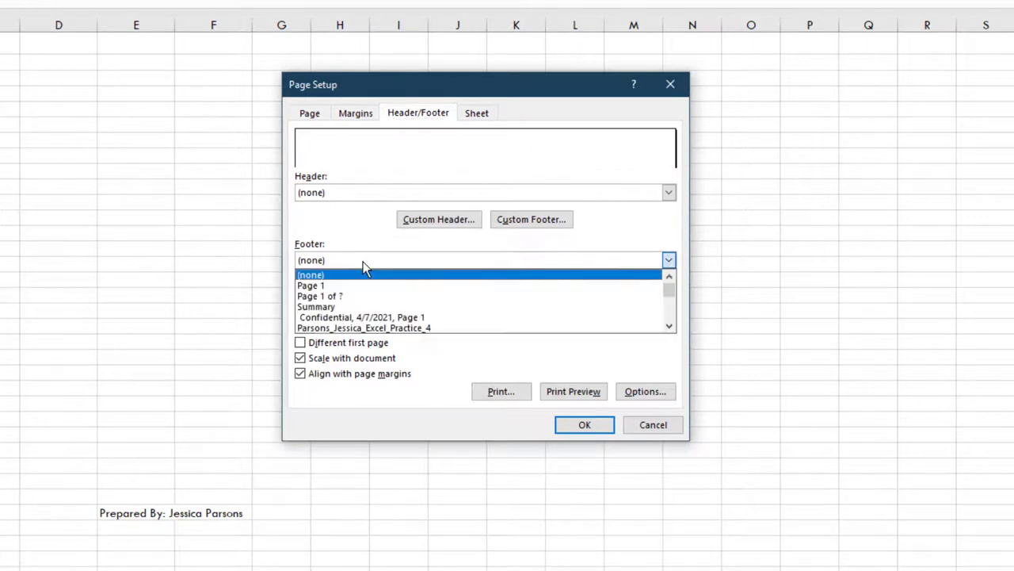
{"action": "left_click", "coordinate": [368, 328]}
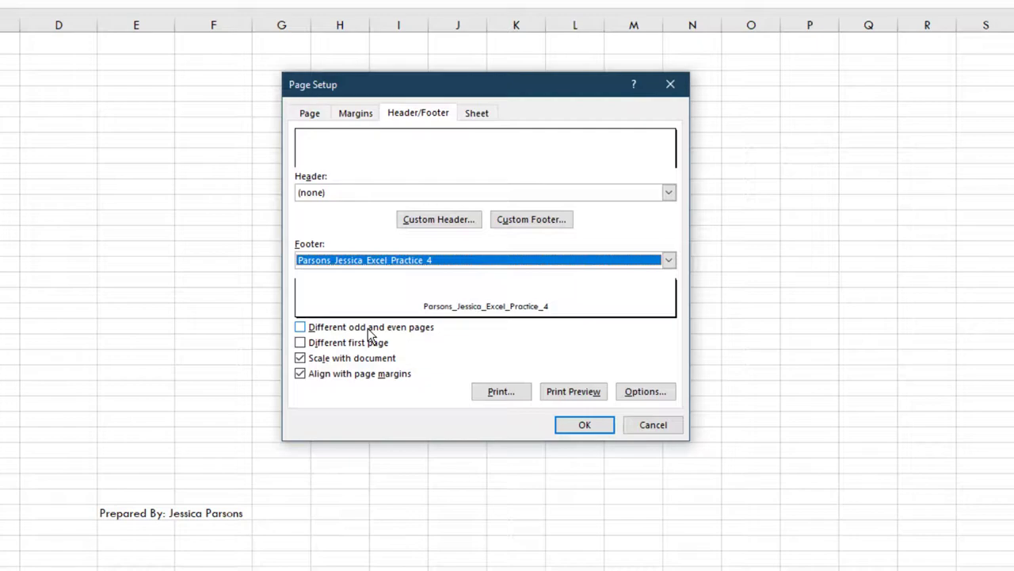
{"action": "left_click", "coordinate": [579, 432]}
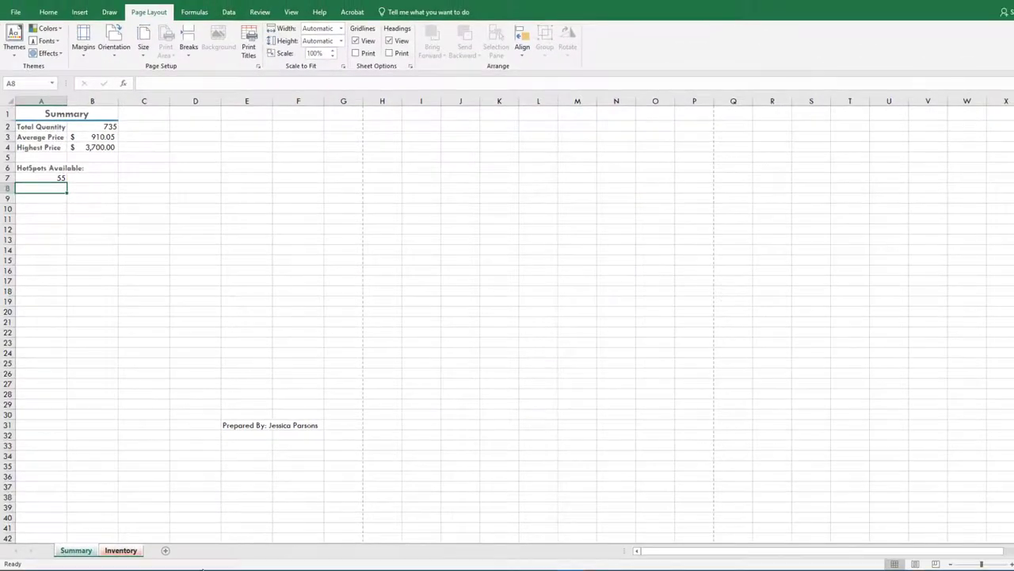
{"action": "left_click", "coordinate": [127, 553]}
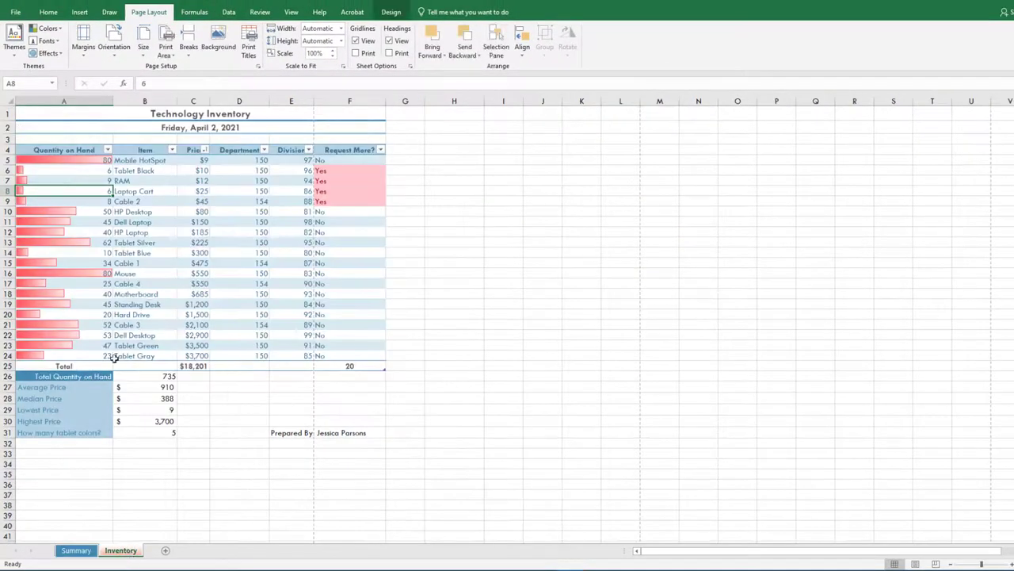
Append 2 to the workbook Title and set Tags to 'Summary Sheet, Headers and Footers, Grouping Worksheets'
{"action": "left_click", "coordinate": [15, 12]}
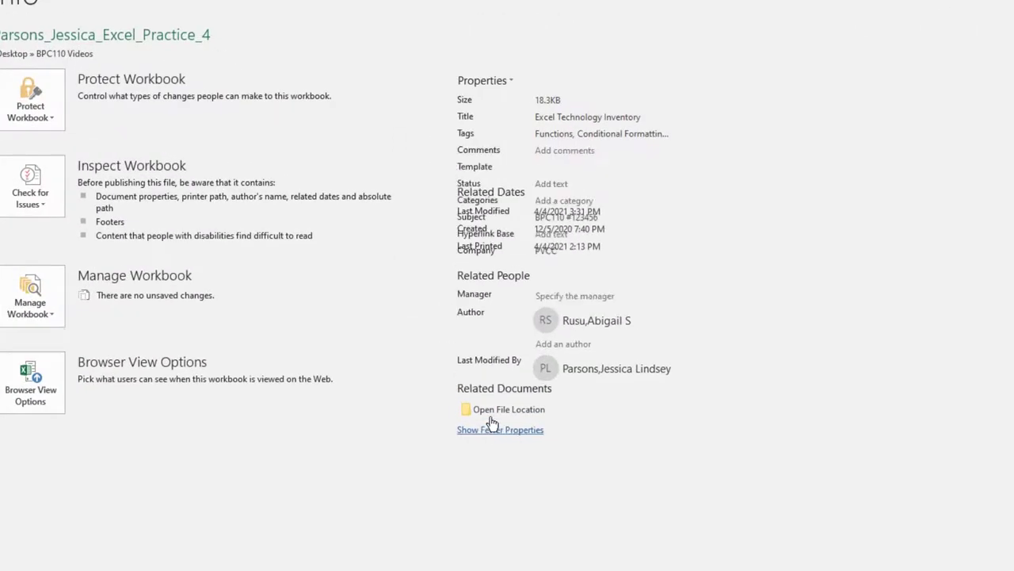
{"action": "left_click", "coordinate": [651, 116]}
{"action": "type", "text": "2"}
{"action": "key", "text": "Tab"}
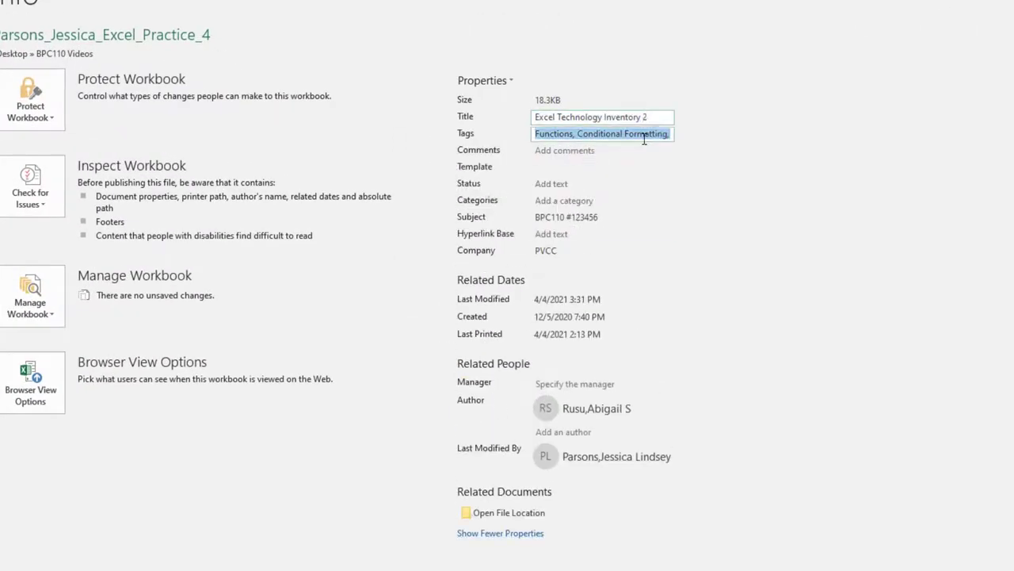
{"action": "key", "text": "BackSpace"}
{"action": "type", "text": "Summary Sheet, Headers and Foot"}
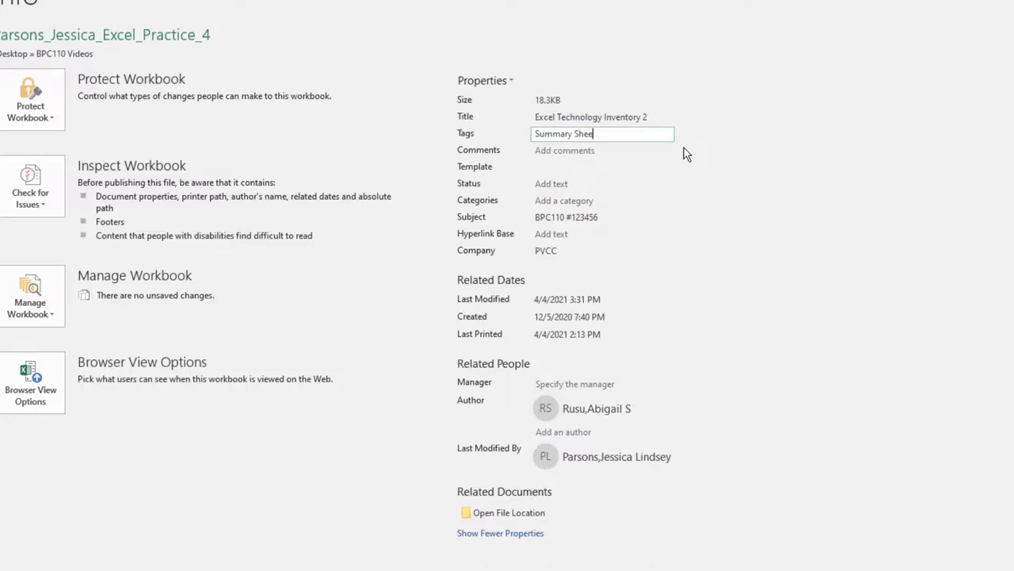
{"action": "type", "text": "ers, Grouping Worksheets"}
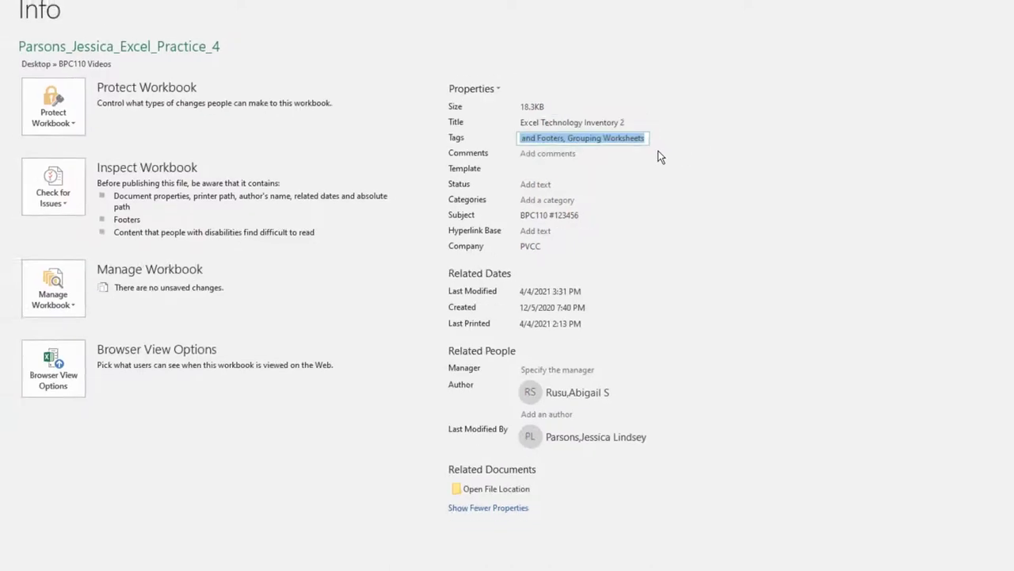
{"action": "left_click", "coordinate": [24, 27]}
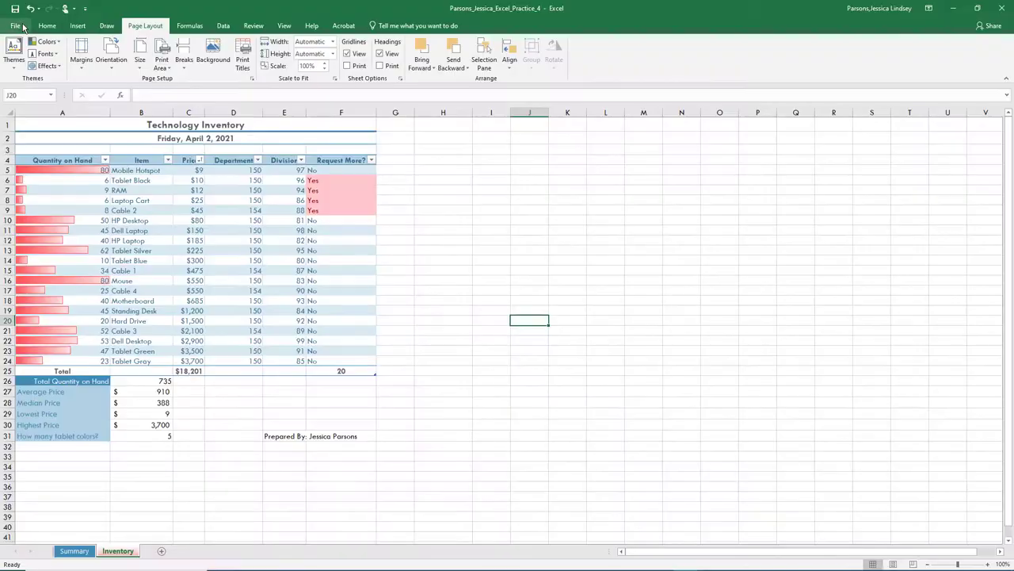
Run a spell check on the workbook, then return to the Summary sheet
{"action": "left_click", "coordinate": [254, 25]}
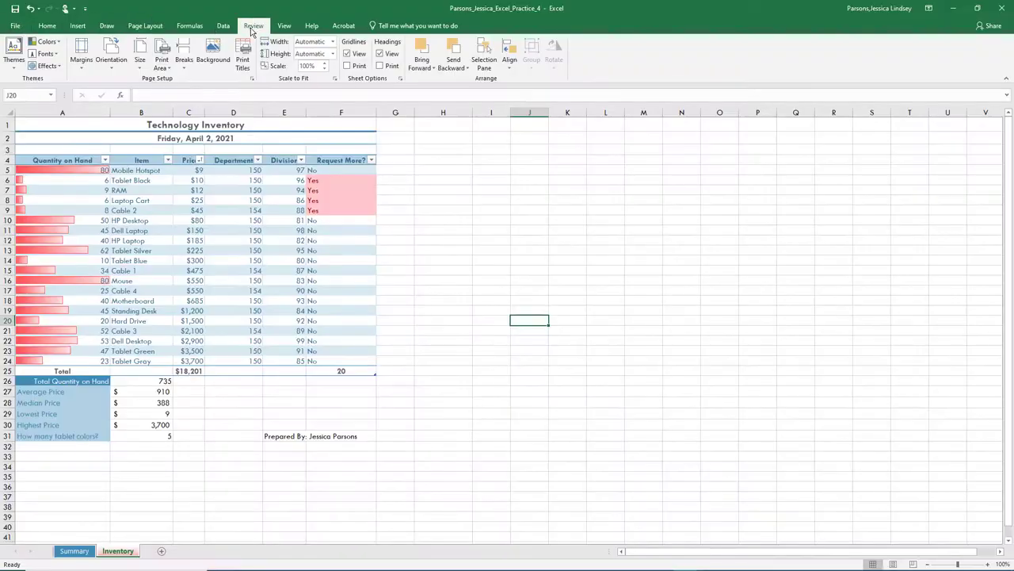
{"action": "left_click", "coordinate": [13, 54]}
{"action": "left_click", "coordinate": [489, 319]}
{"action": "left_click", "coordinate": [514, 320]}
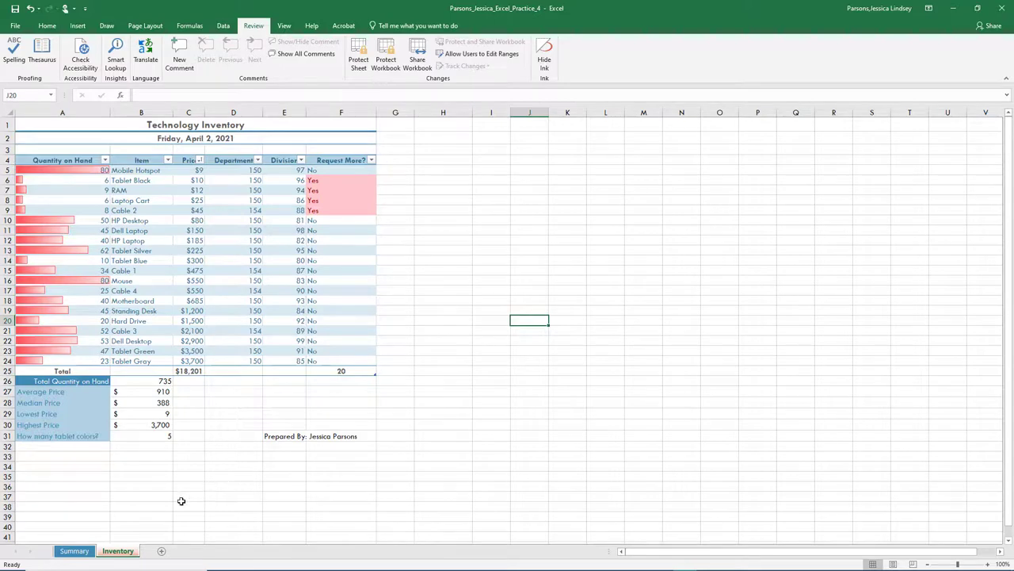
{"action": "left_click", "coordinate": [71, 551]}
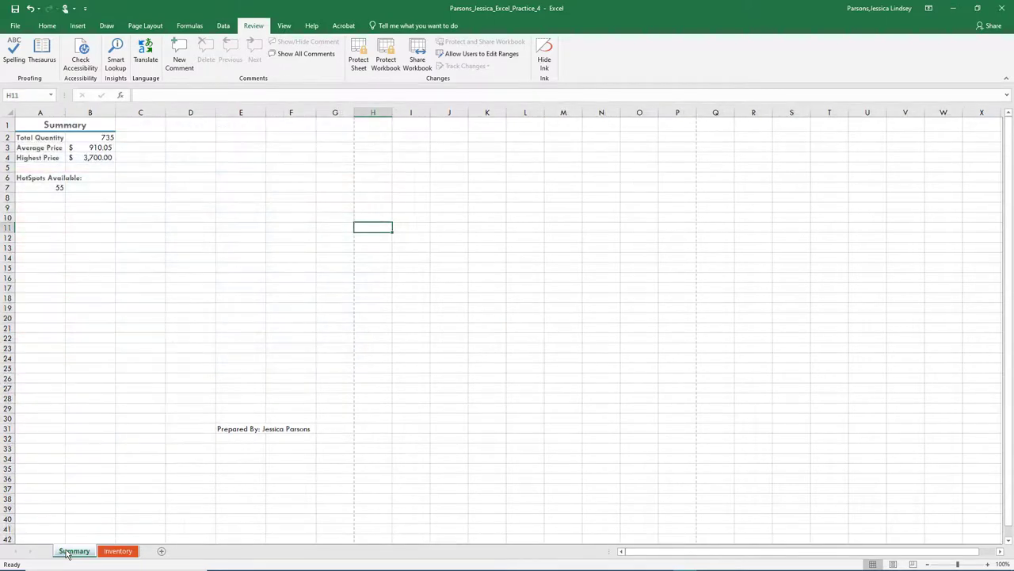